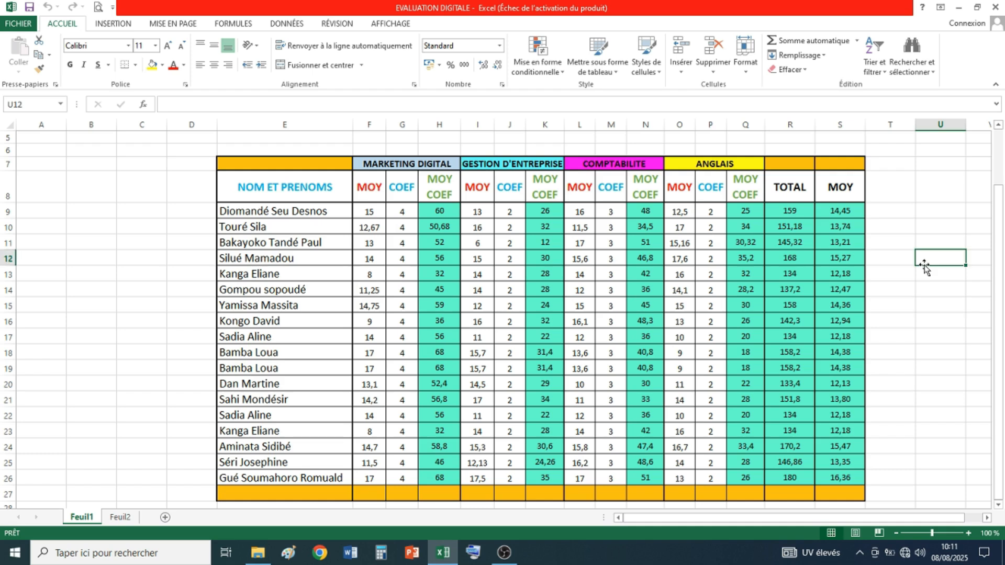
{"action": "left_click", "coordinate": [914, 294]}
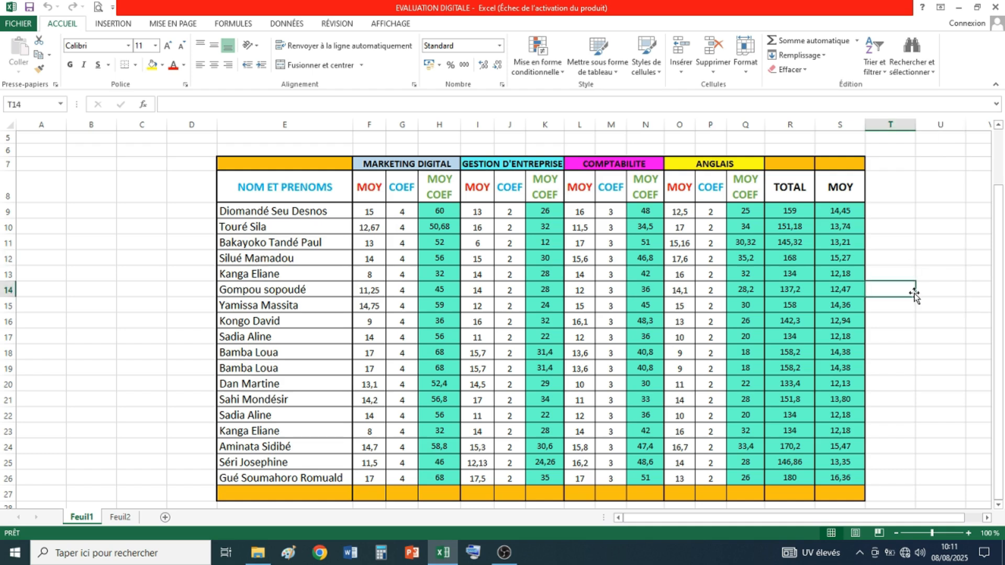
{"action": "left_click", "coordinate": [941, 291]}
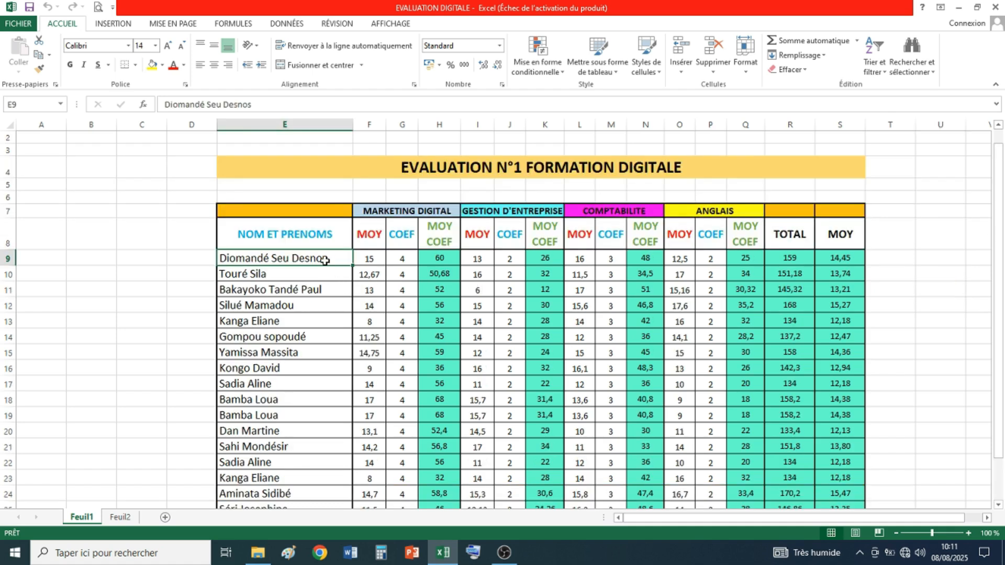
Start a conditional formatting rule for duplicate values on the student names in E9:E26
{"action": "left_click_drag", "start_coordinate": [323, 257], "coordinate": [311, 475]}
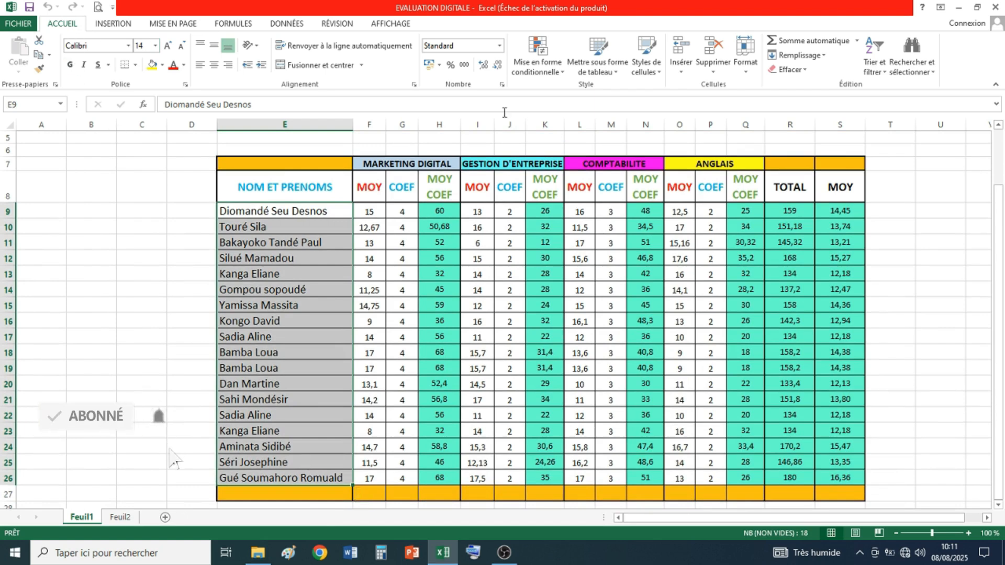
{"action": "left_click", "coordinate": [561, 73]}
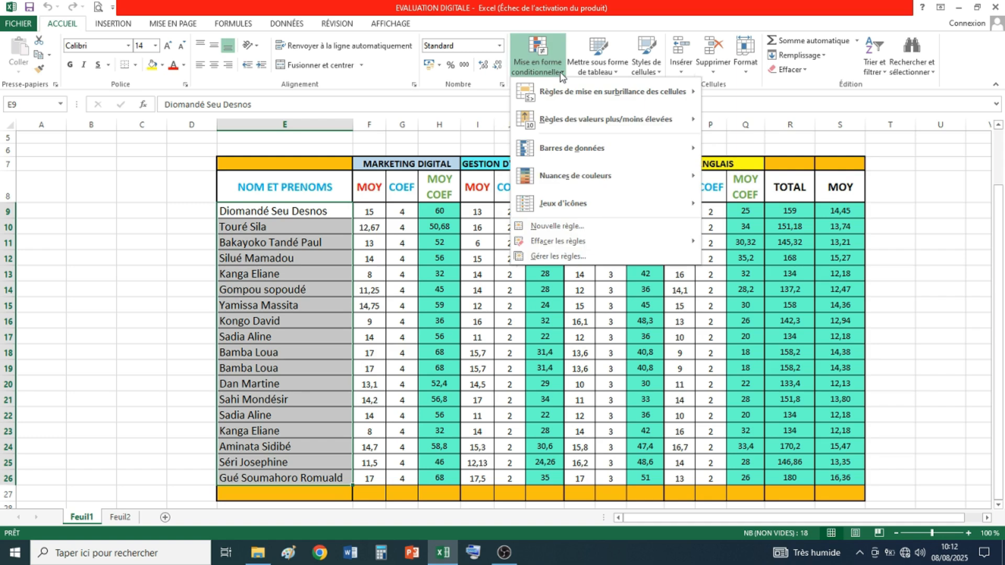
{"action": "mouse_move", "coordinate": [556, 98]}
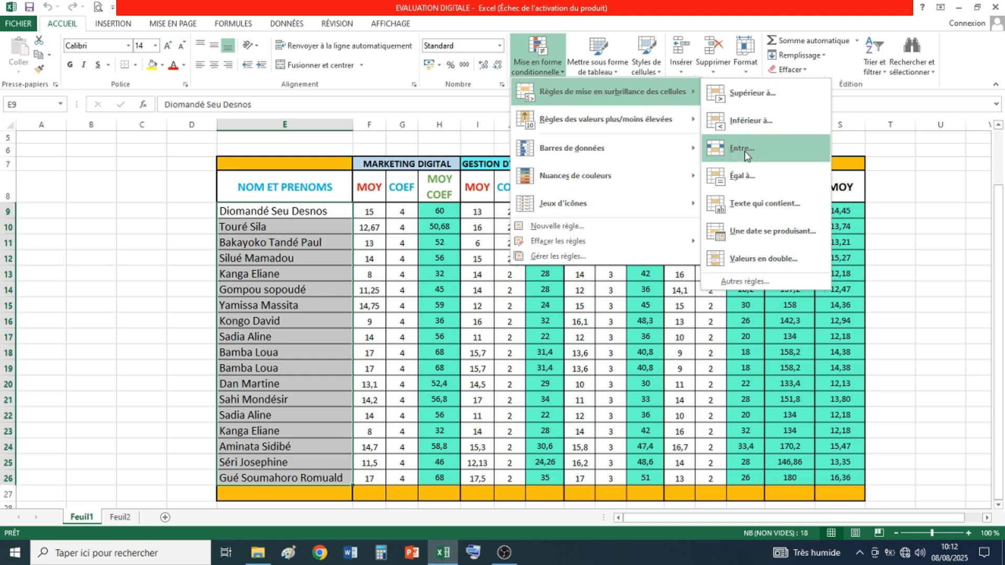
{"action": "left_click", "coordinate": [757, 261]}
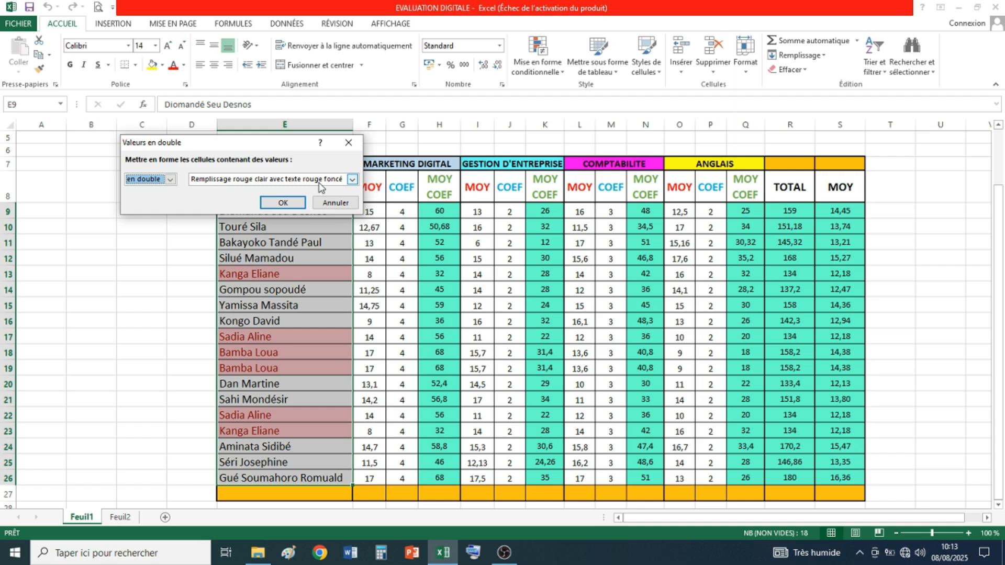
Give the duplicate-values rule a custom format with a light blue fill and apply it to the names
{"action": "left_click", "coordinate": [353, 180]}
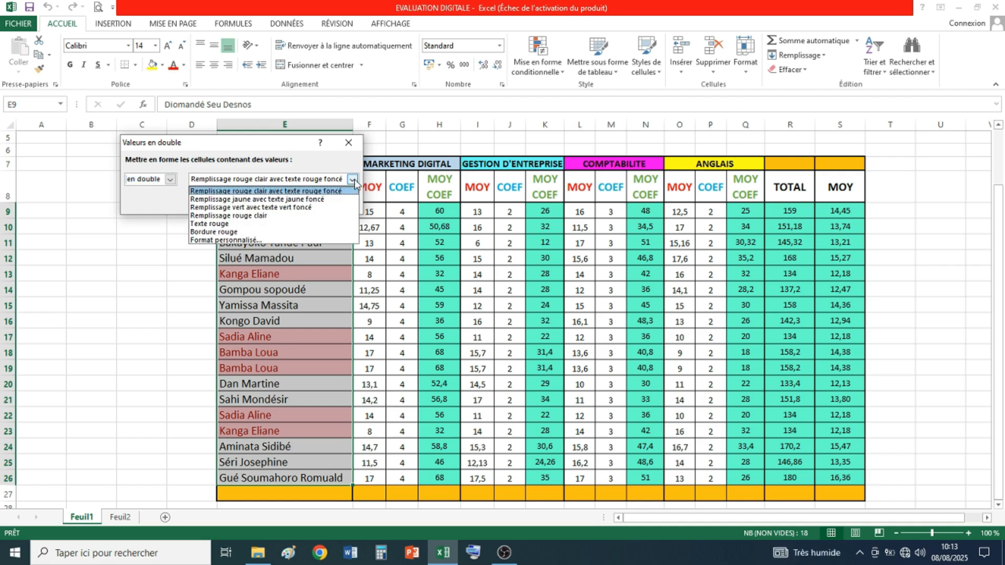
{"action": "left_click", "coordinate": [258, 240]}
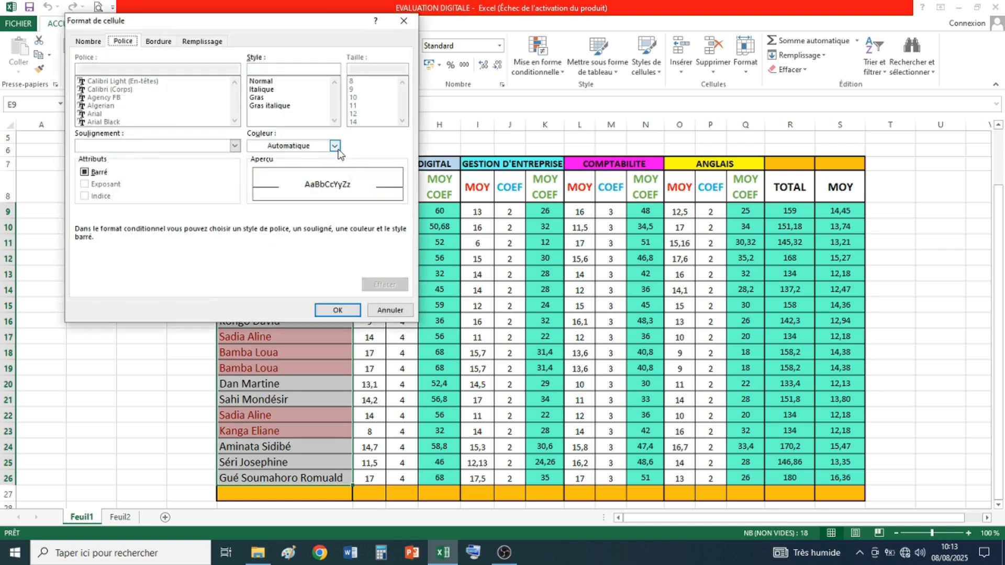
{"action": "left_click", "coordinate": [194, 46]}
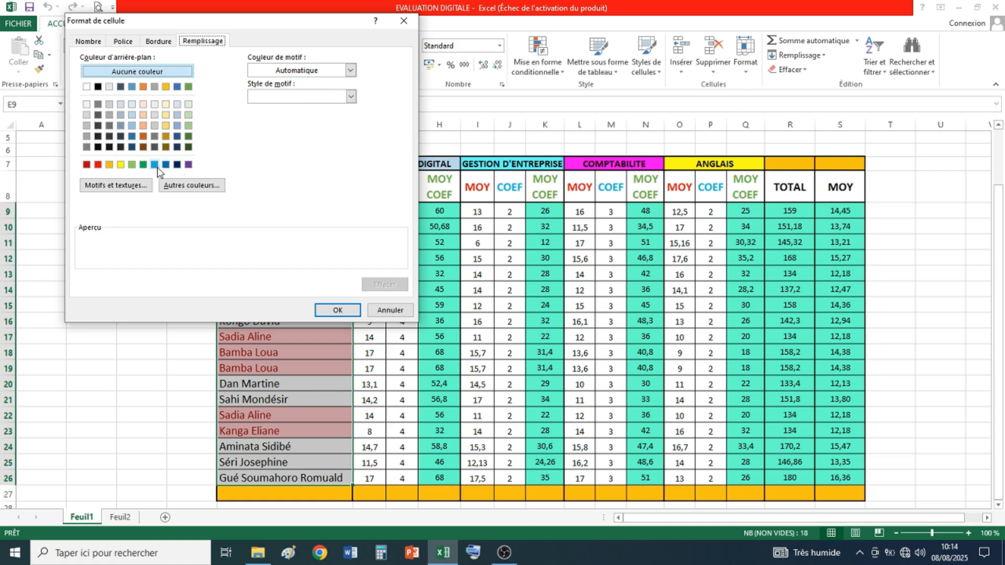
{"action": "left_click", "coordinate": [132, 128]}
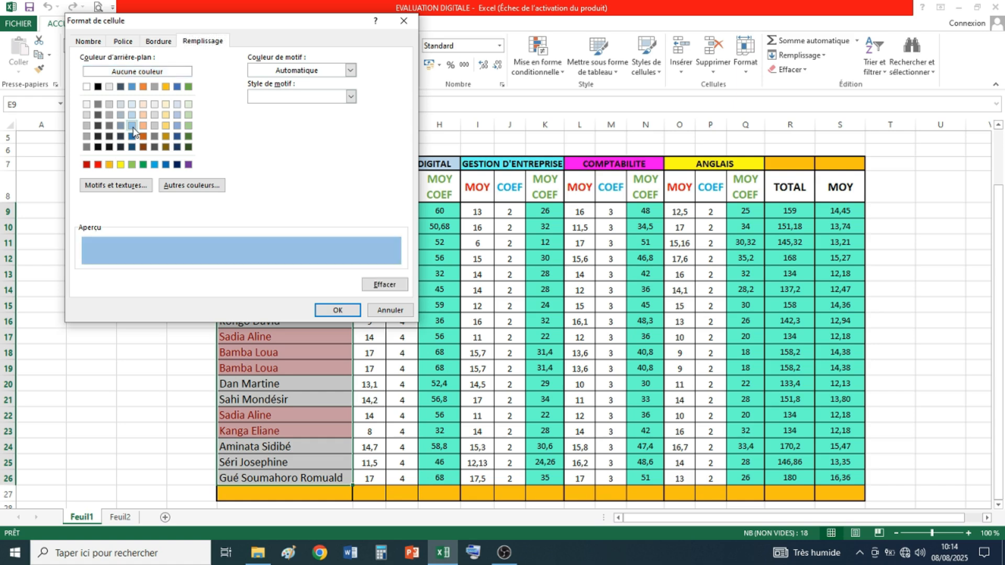
{"action": "left_click", "coordinate": [350, 312]}
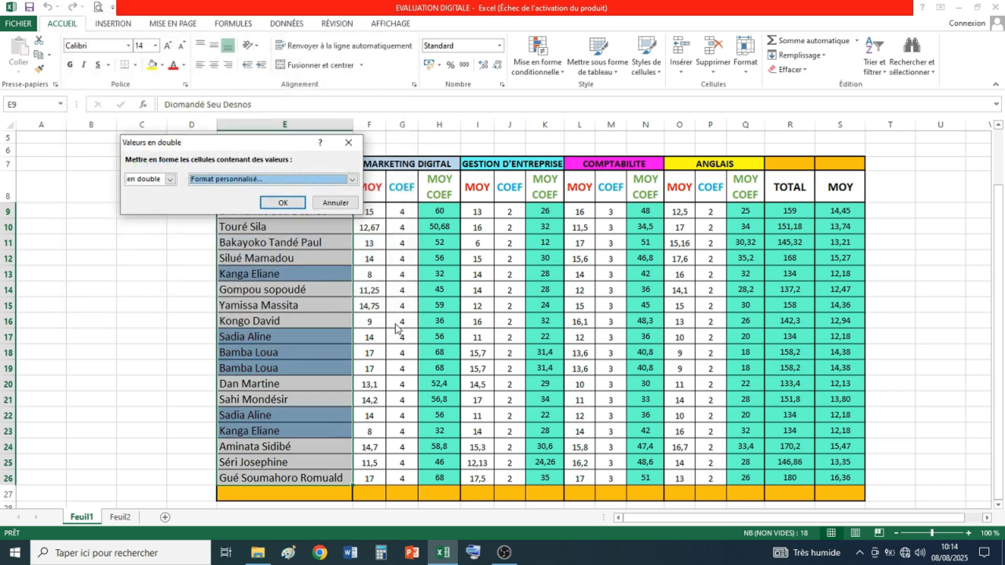
{"action": "left_click", "coordinate": [281, 206]}
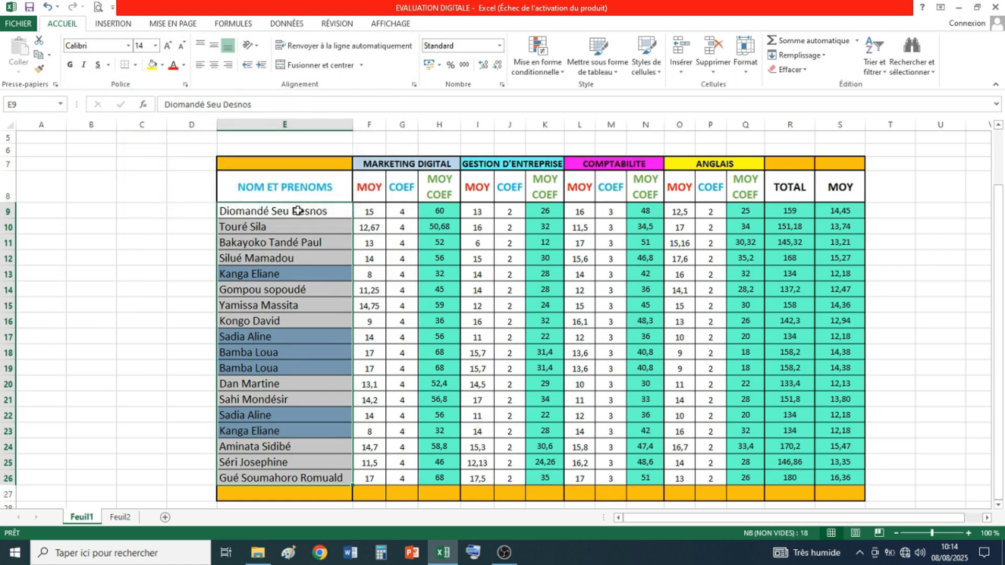
{"action": "left_click", "coordinate": [388, 264]}
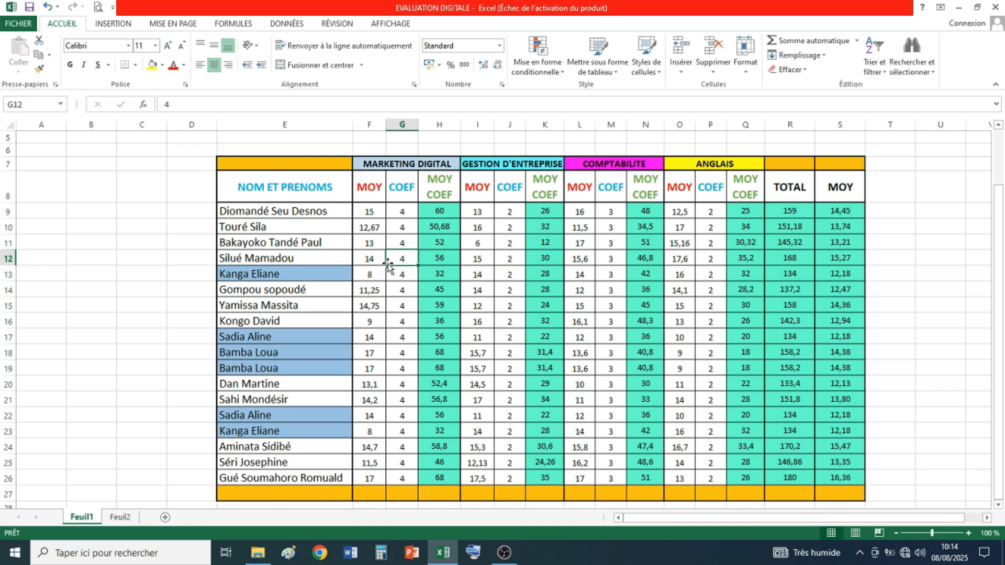
Delete the entire row 13, the first occurrence of the name repeated in row 23
{"action": "left_click", "coordinate": [336, 277]}
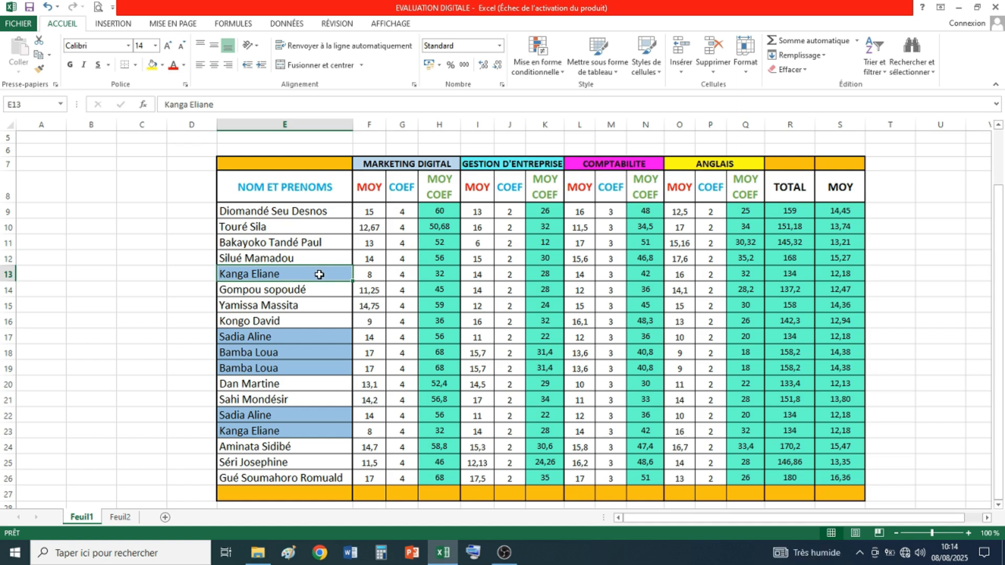
{"action": "left_click", "coordinate": [273, 431]}
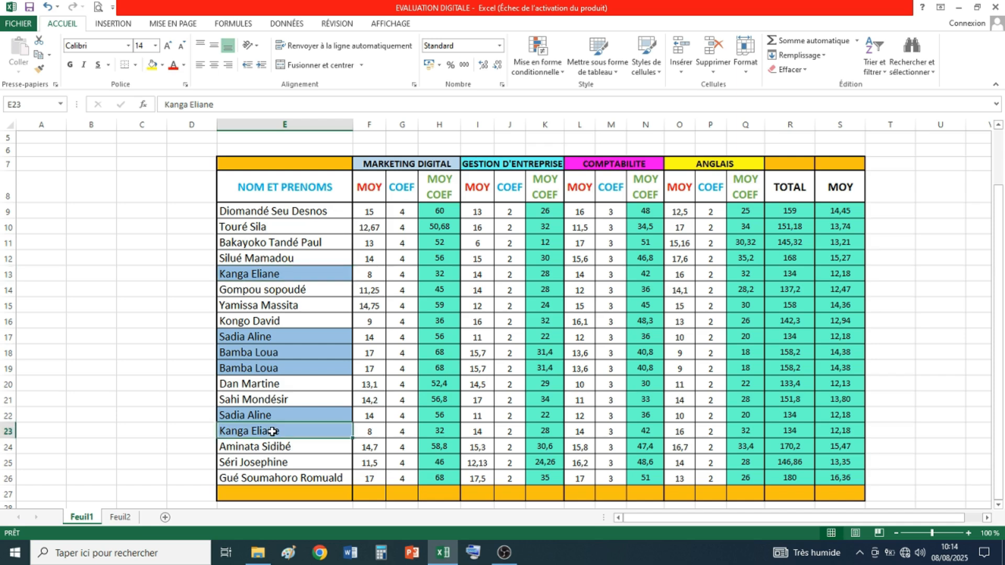
{"action": "left_click", "coordinate": [270, 273]}
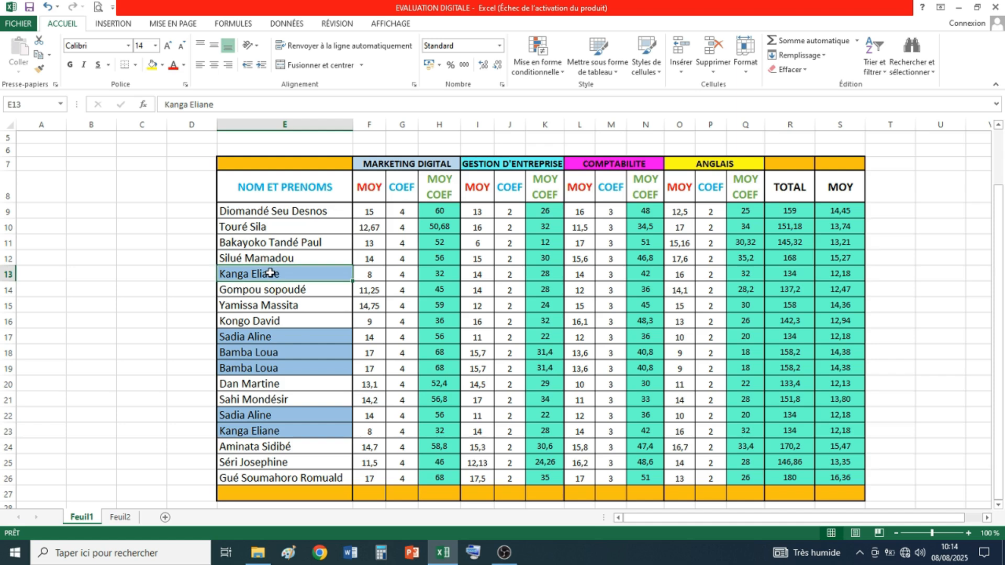
{"action": "right_click", "coordinate": [269, 273]}
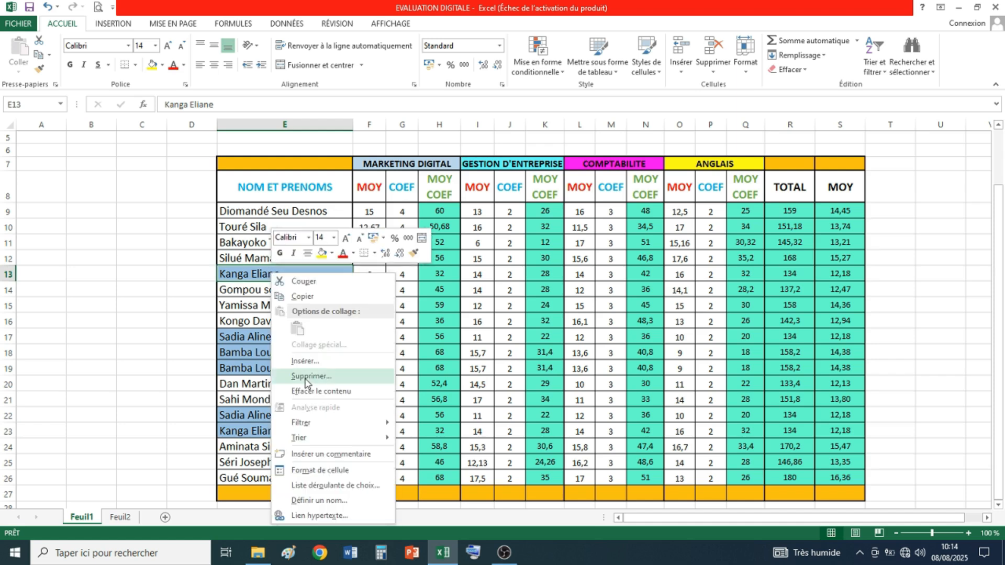
{"action": "left_click", "coordinate": [307, 377]}
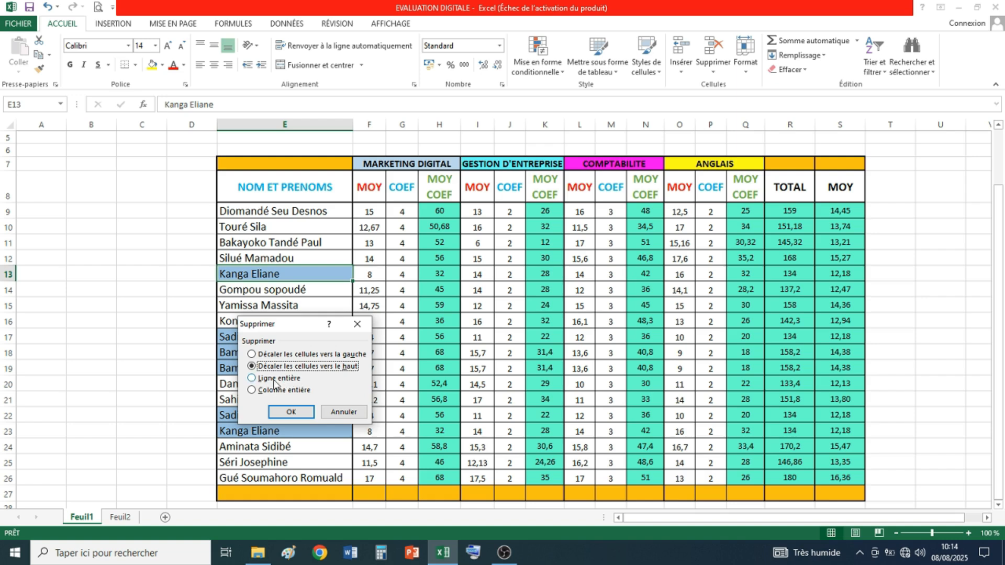
{"action": "left_click", "coordinate": [252, 379]}
{"action": "left_click", "coordinate": [300, 417]}
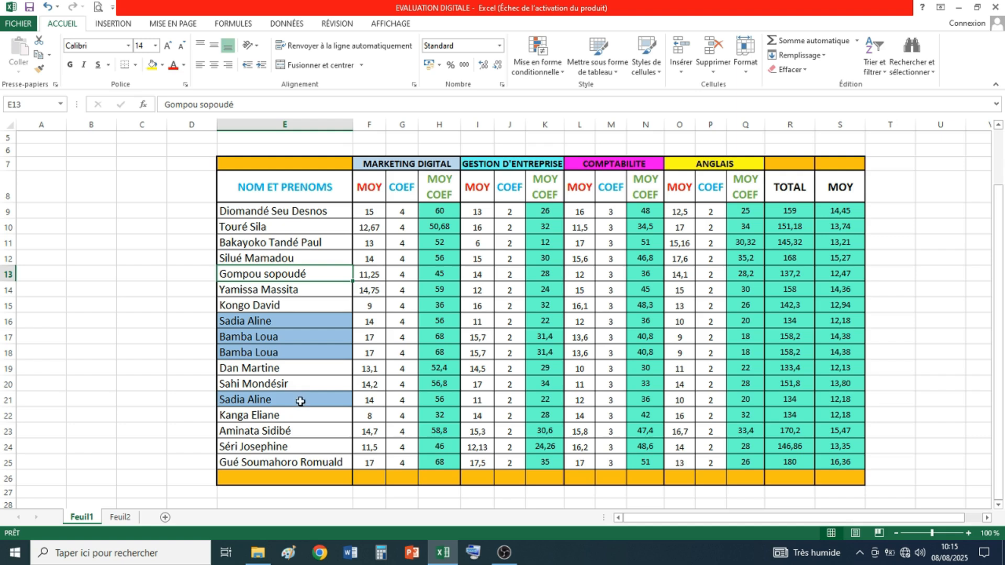
Delete the entire row 16, the first occurrence of the highlighted name repeated in row 21
{"action": "left_click", "coordinate": [282, 322]}
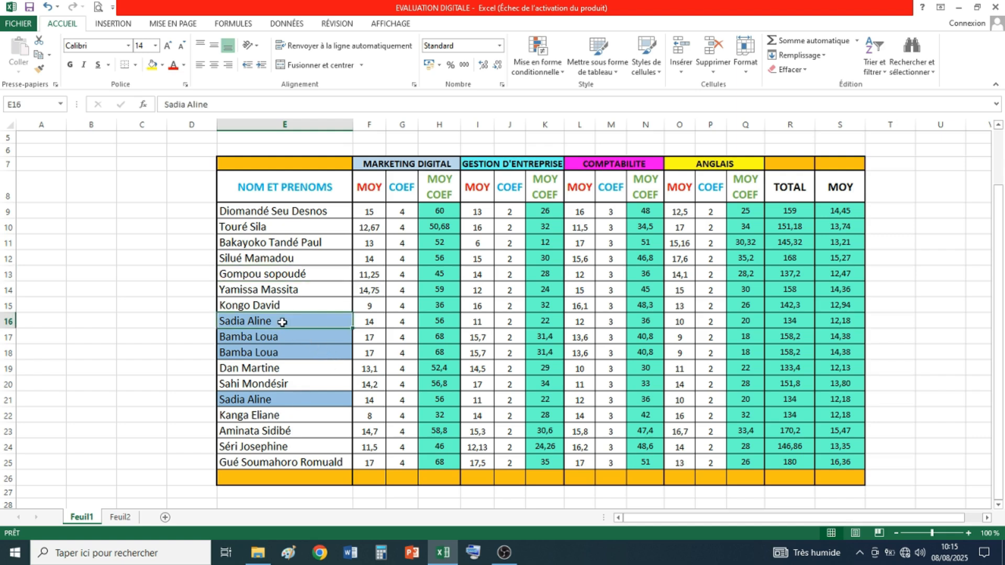
{"action": "right_click", "coordinate": [317, 320]}
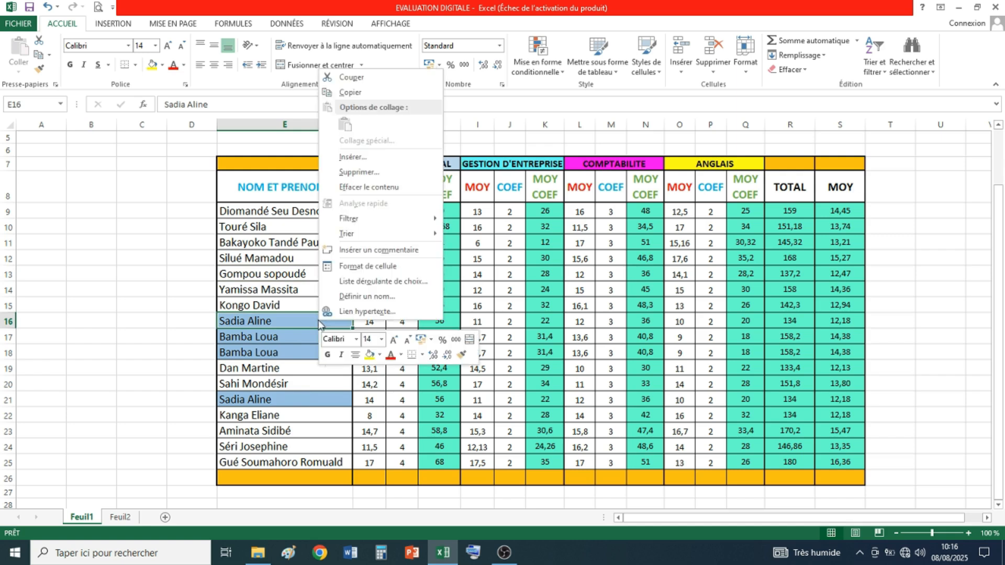
{"action": "left_click", "coordinate": [376, 174]}
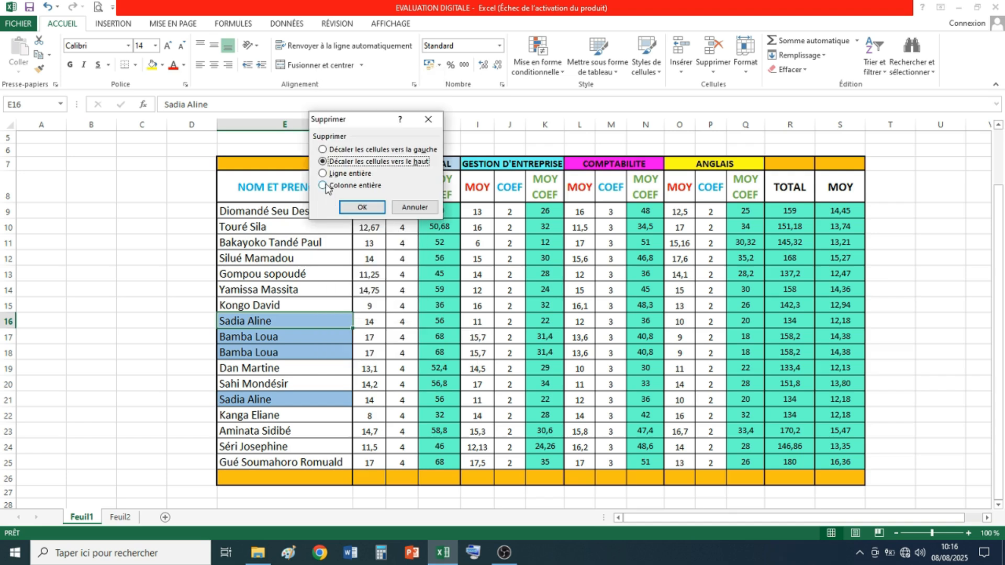
{"action": "left_click", "coordinate": [323, 173]}
{"action": "left_click", "coordinate": [361, 208]}
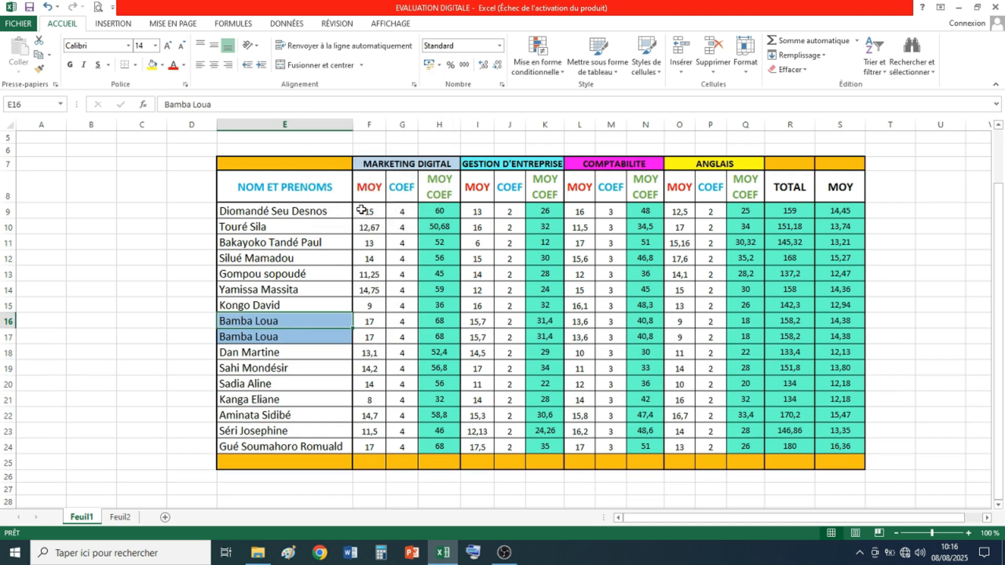
Delete the entire row 16, the upper of the two adjacent rows highlighted as duplicates
{"action": "right_click", "coordinate": [276, 323]}
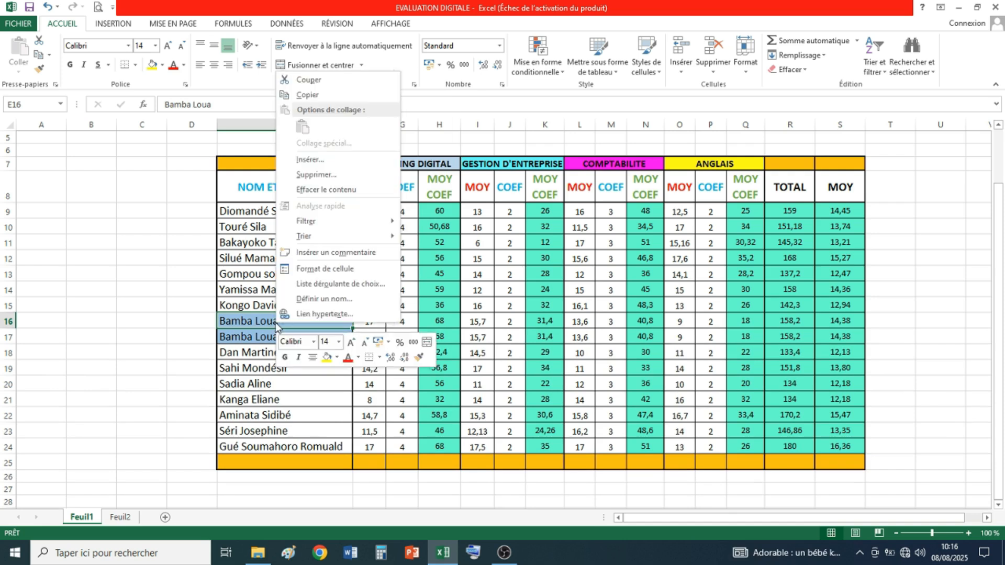
{"action": "left_click", "coordinate": [324, 175]}
{"action": "left_click", "coordinate": [271, 171]}
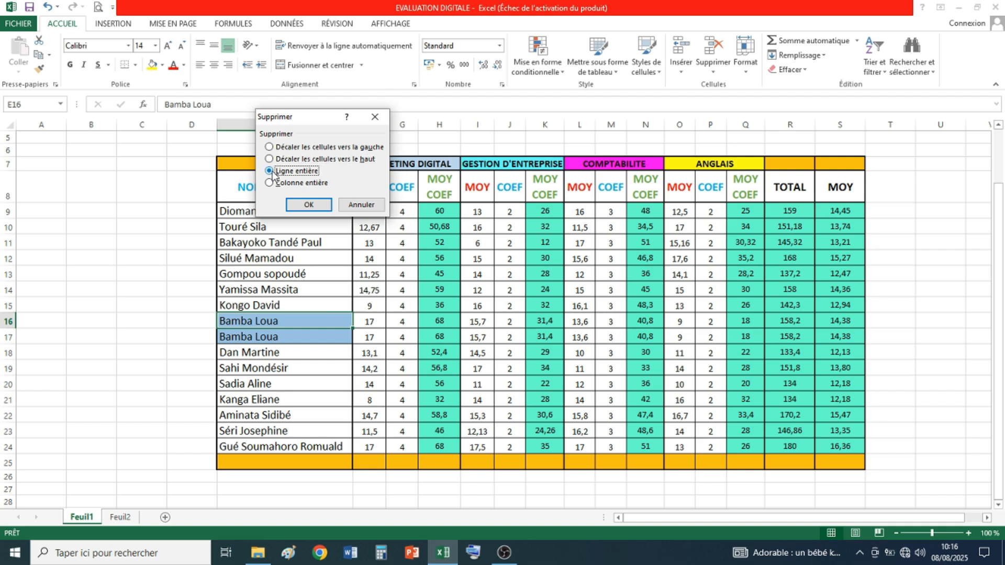
{"action": "left_click", "coordinate": [311, 205]}
{"action": "left_click", "coordinate": [396, 275]}
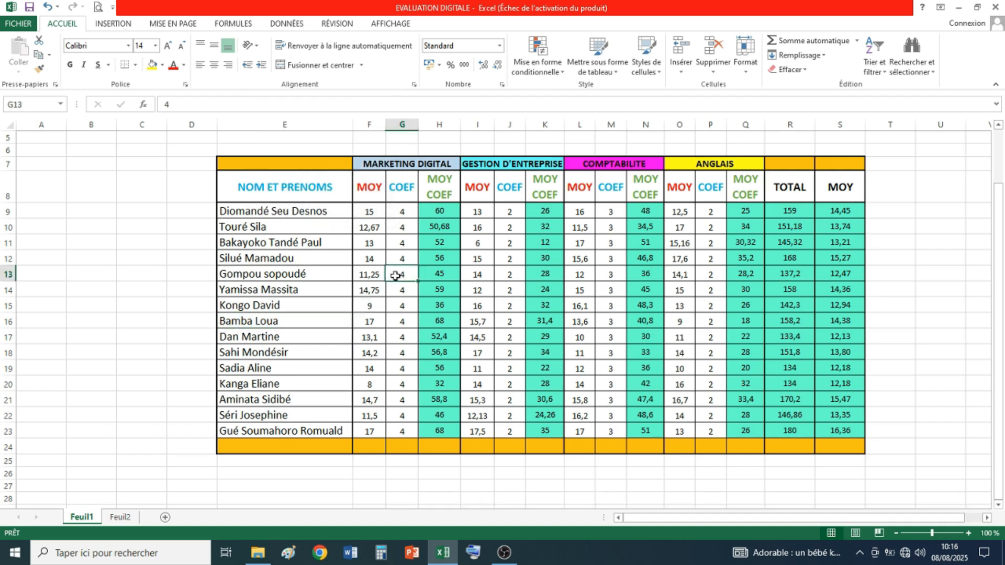
{"action": "left_click", "coordinate": [589, 260]}
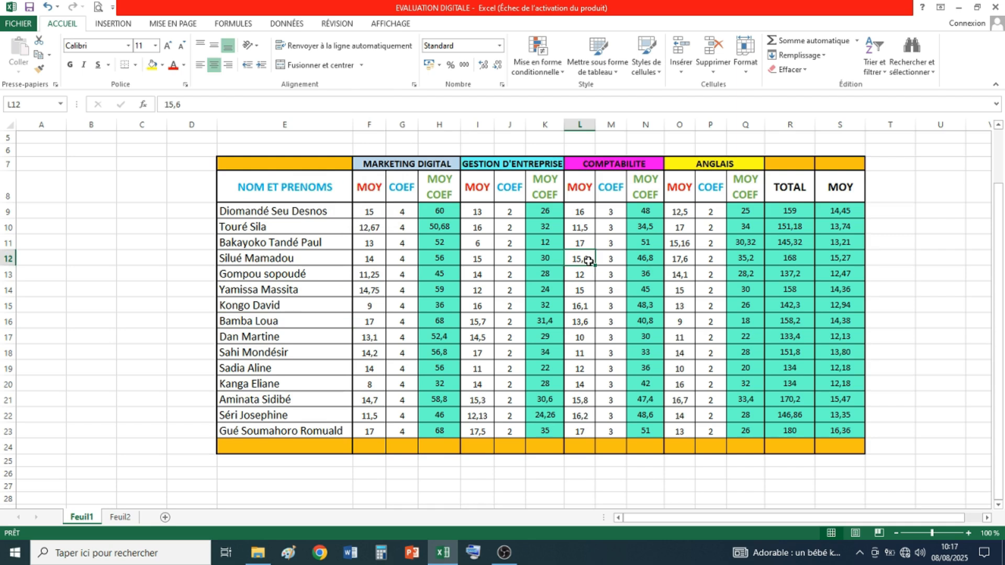
Start a greater-than highlighting rule on the overall averages in S9:S23
{"action": "left_click", "coordinate": [840, 210]}
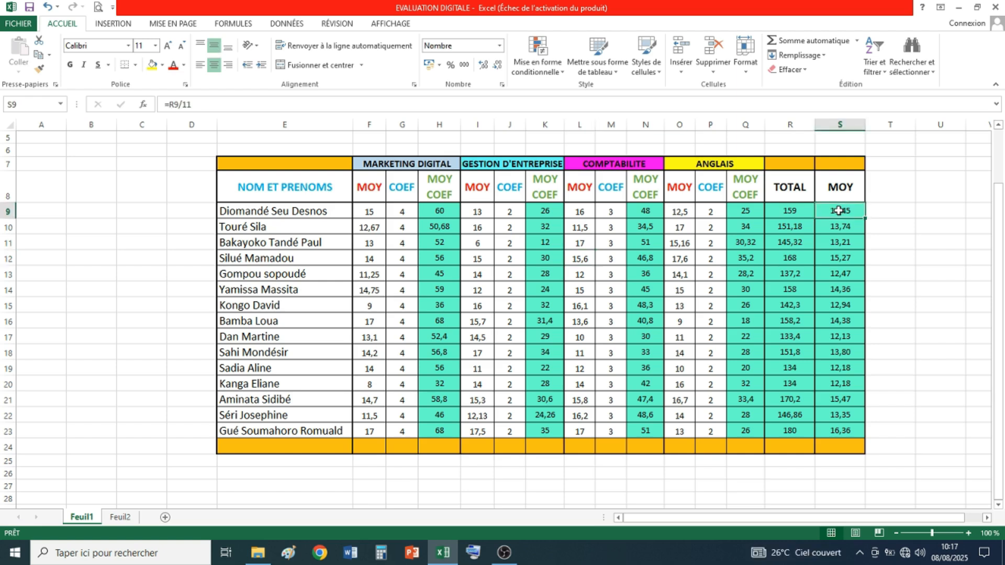
{"action": "key", "text": "shift+Down"}
{"action": "key", "text": "shift+Down"}
{"action": "key", "text": "shift+Down"}
{"action": "key", "text": "shift+Down"}
{"action": "key", "text": "shift+Down"}
{"action": "key", "text": "shift+Down"}
{"action": "key", "text": "shift+Down"}
{"action": "key", "text": "shift+Down"}
{"action": "key", "text": "shift+Down"}
{"action": "key", "text": "shift+Down"}
{"action": "key", "text": "shift+Down"}
{"action": "key", "text": "shift+Down"}
{"action": "key", "text": "shift+Down"}
{"action": "key", "text": "shift+Down"}
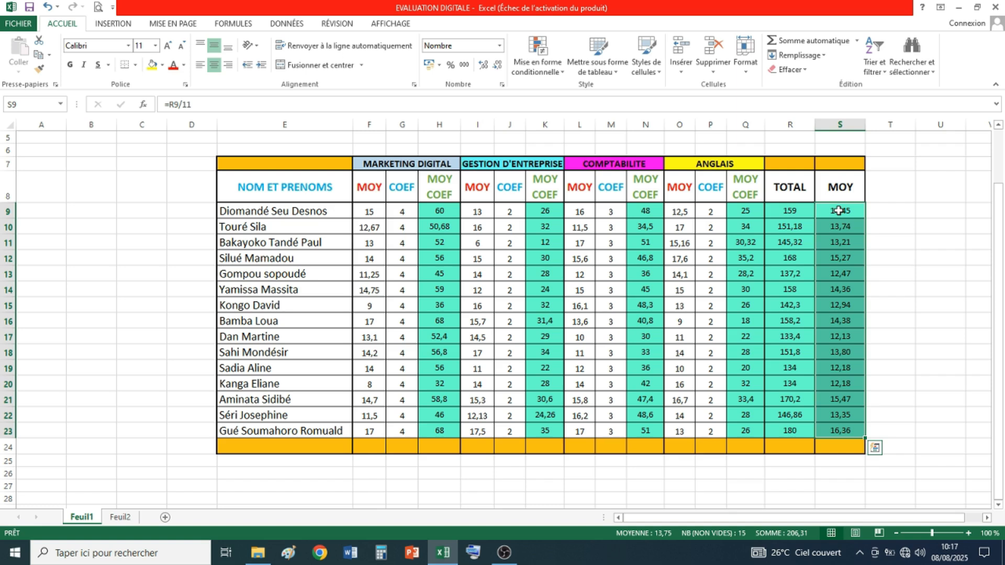
{"action": "left_click", "coordinate": [539, 62]}
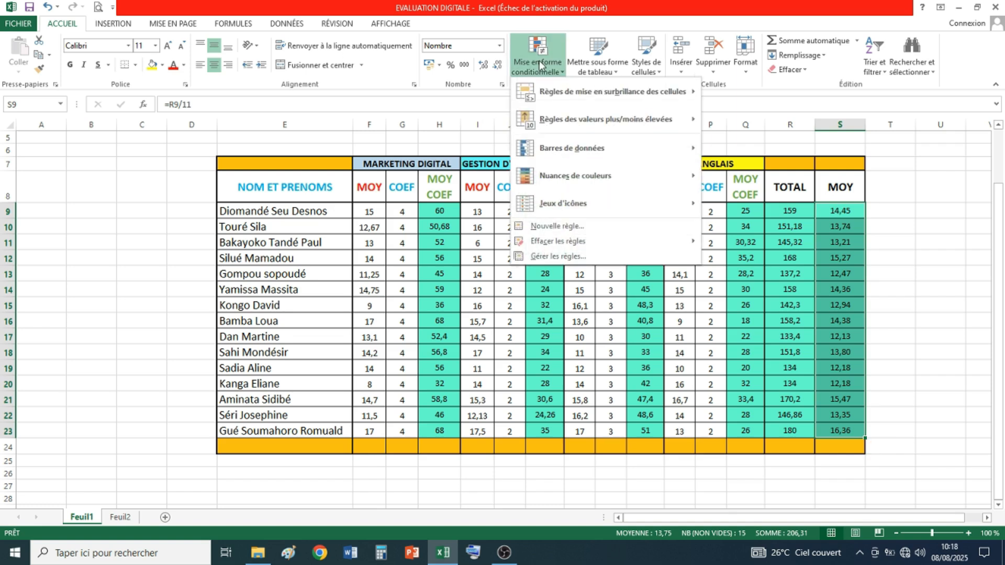
{"action": "mouse_move", "coordinate": [562, 99]}
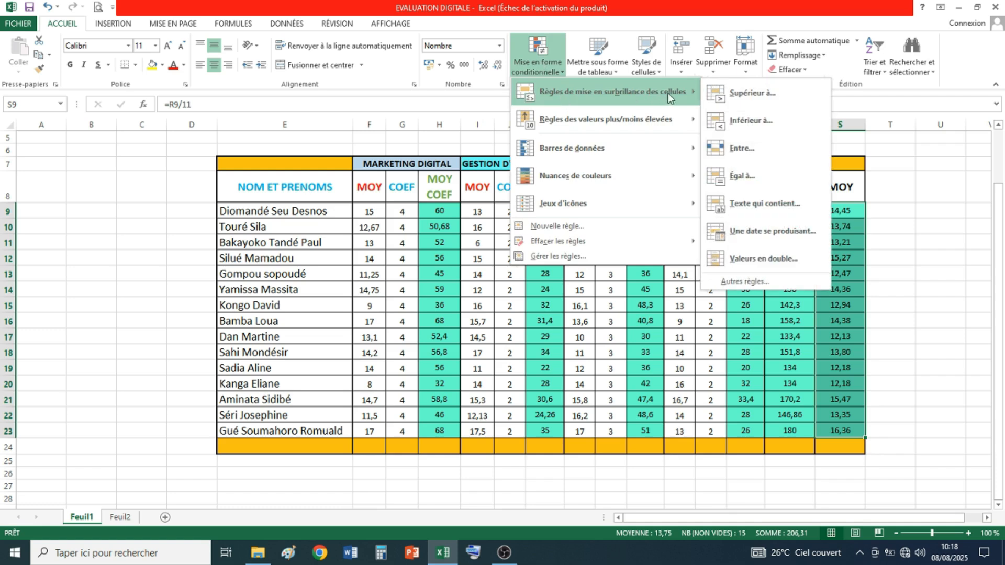
{"action": "left_click", "coordinate": [761, 93]}
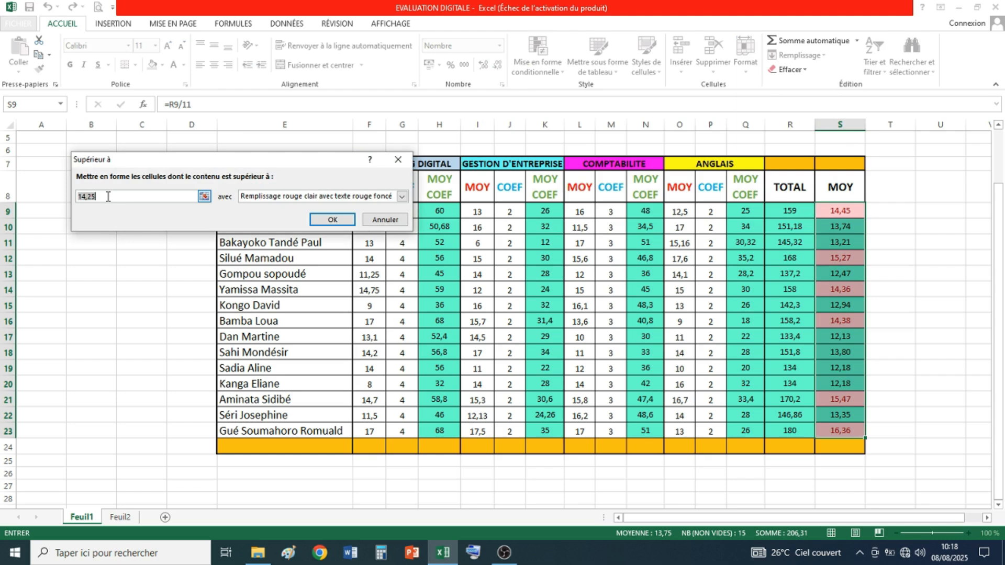
Set the rule's threshold to 13 and apply it with light red fill and dark red text
{"action": "key", "text": "BackSpace"}
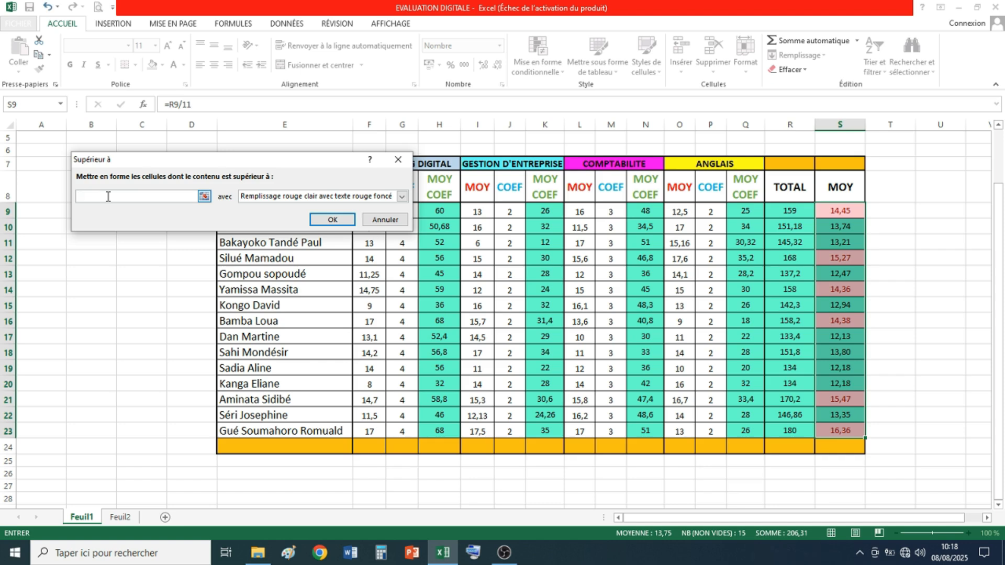
{"action": "type", "text": "13"}
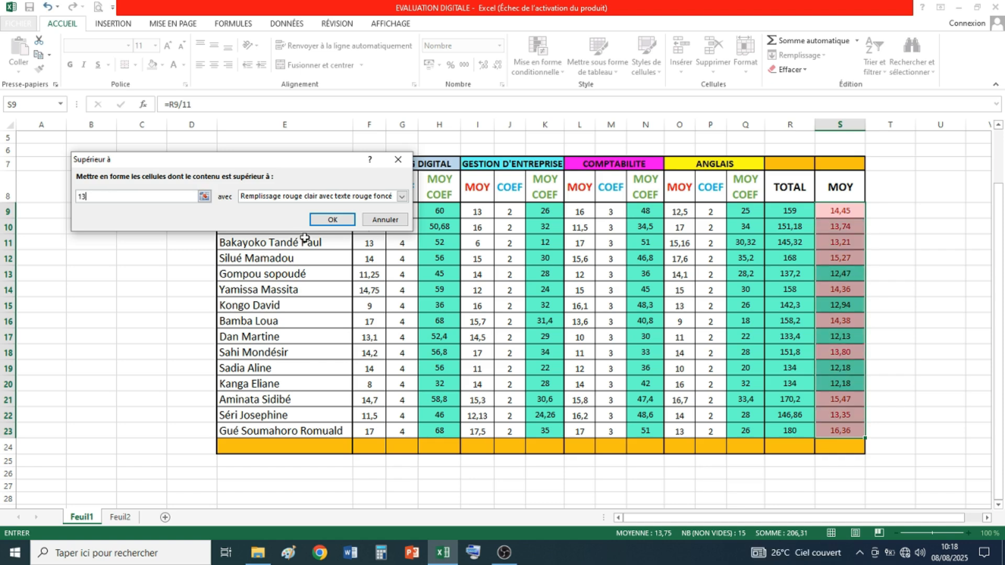
{"action": "left_click", "coordinate": [343, 221]}
{"action": "left_click", "coordinate": [972, 277]}
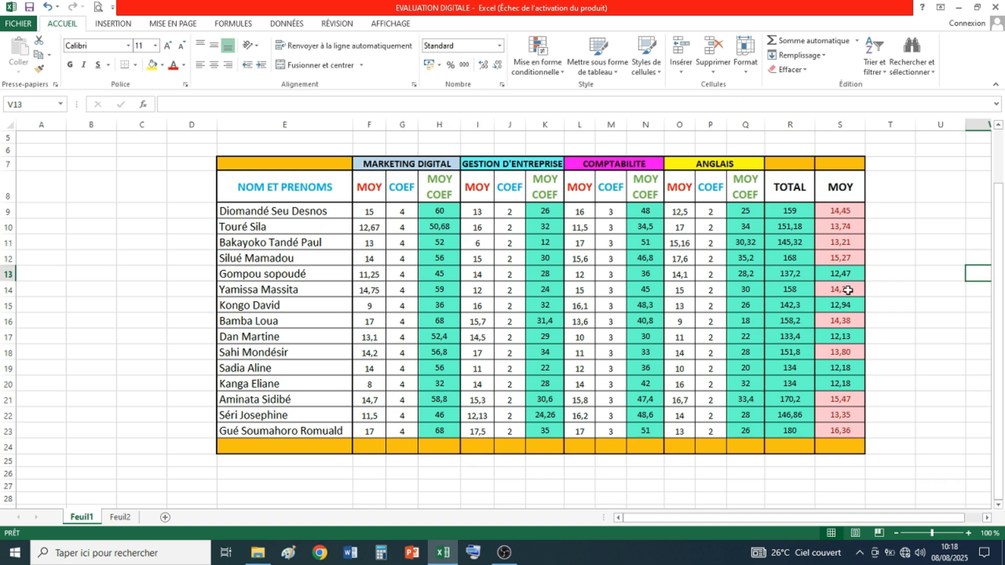
Undo the greater-than highlighting rule on the overall averages
{"action": "left_click", "coordinate": [839, 211]}
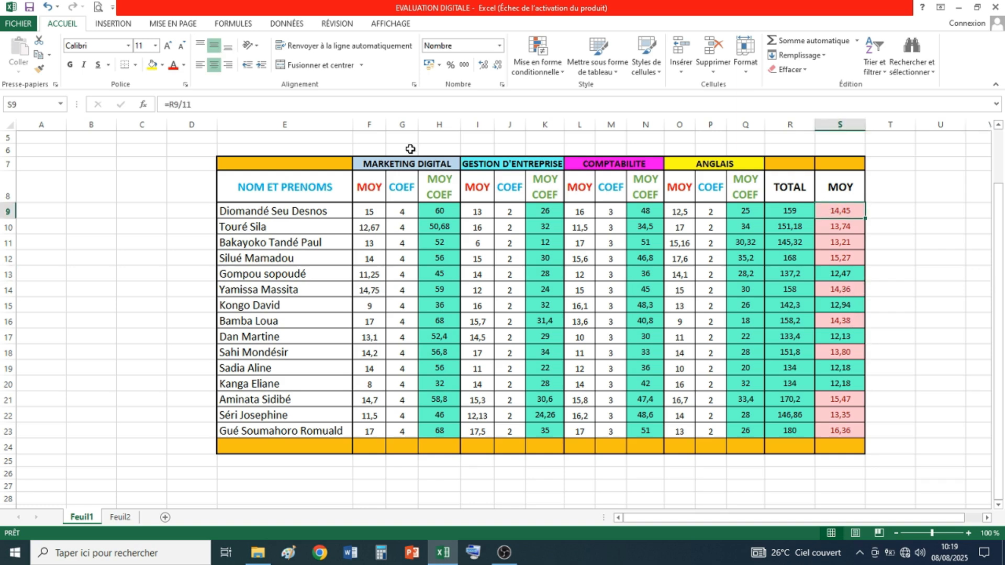
{"action": "left_click", "coordinate": [48, 8]}
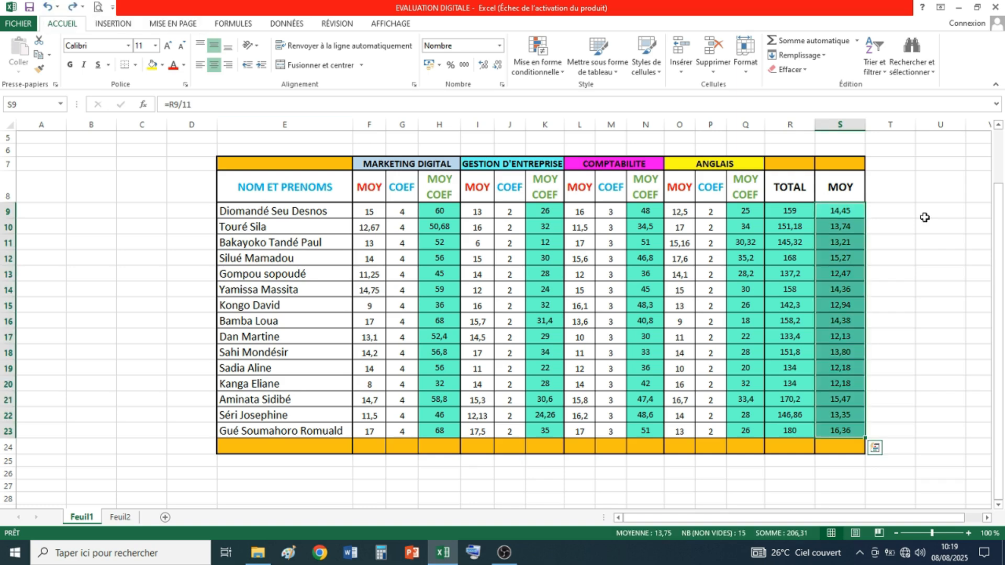
Try highlighting averages in S9:S23 below 14,25 with light red fill and dark red text, and undo the rule
{"action": "left_click", "coordinate": [550, 71]}
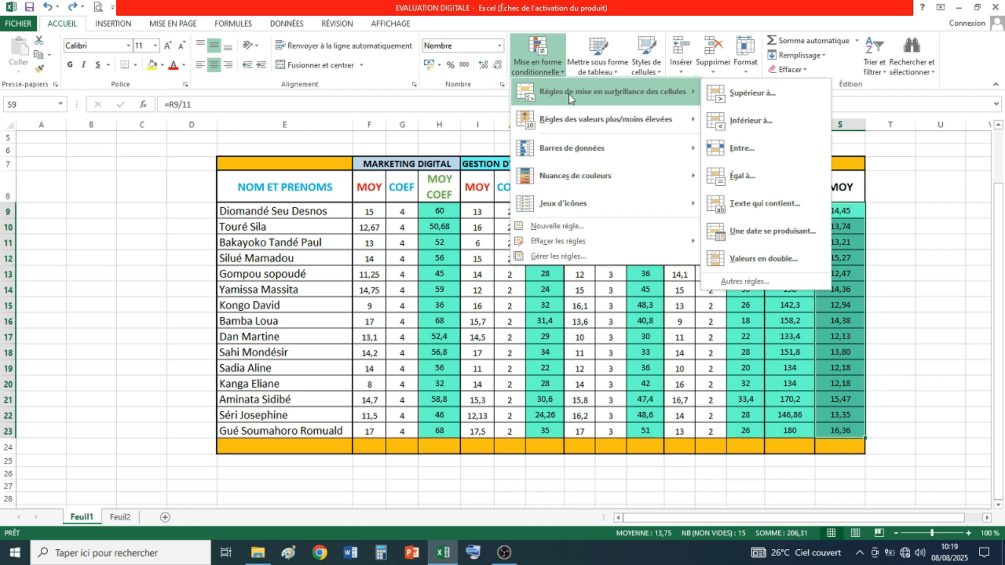
{"action": "left_click", "coordinate": [747, 119]}
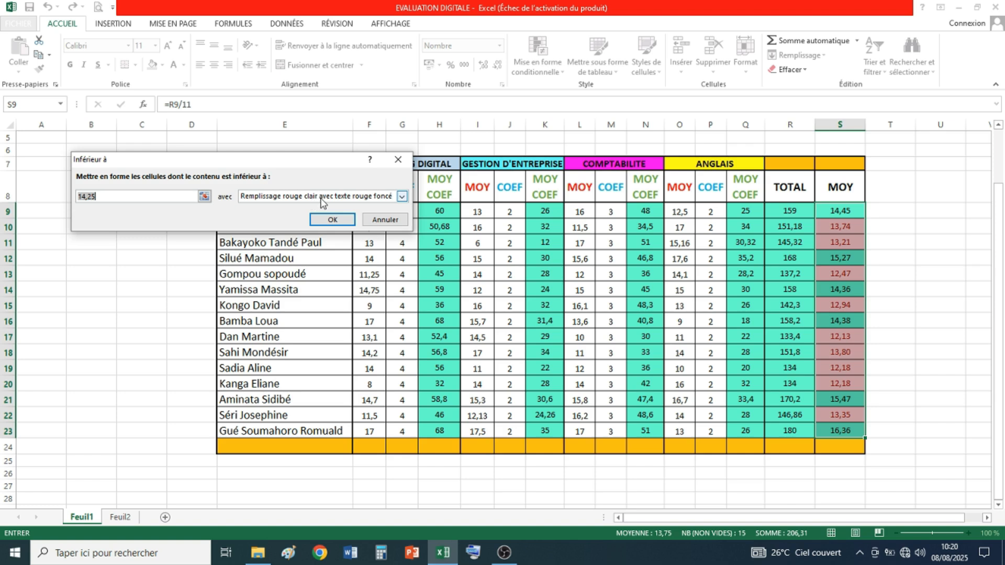
{"action": "left_click", "coordinate": [345, 219]}
{"action": "left_click", "coordinate": [959, 262]}
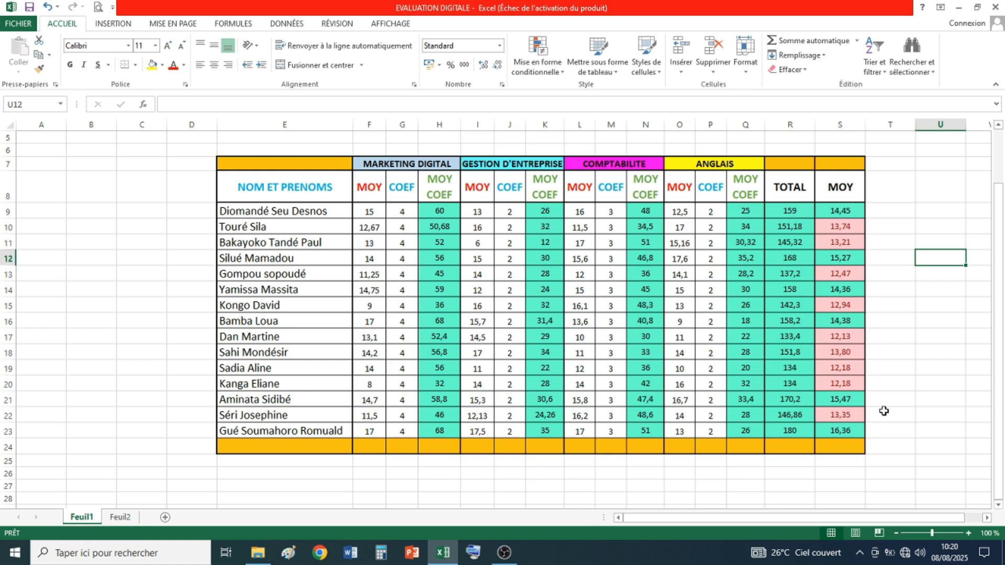
{"action": "left_click", "coordinate": [47, 7]}
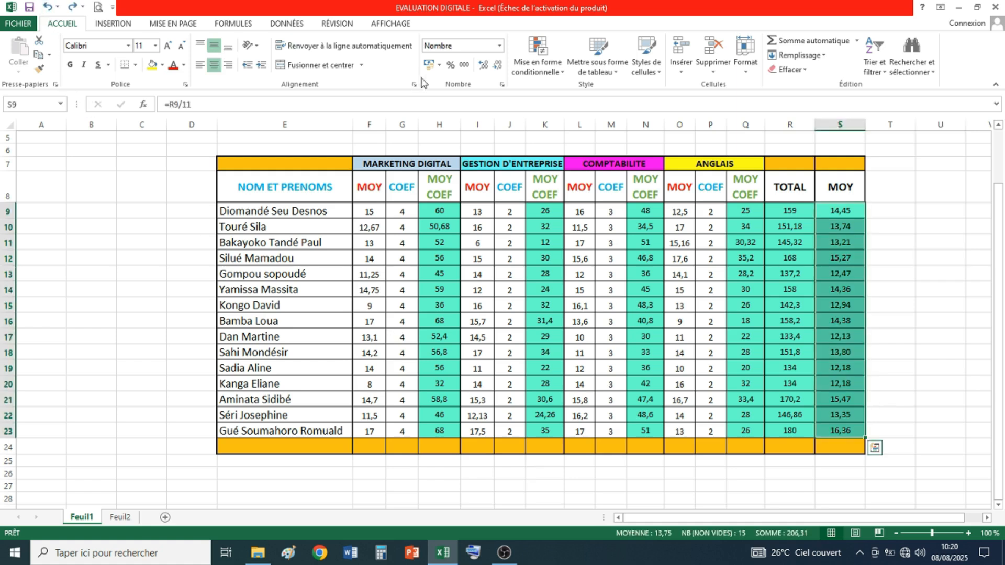
Highlight averages in S9:S23 between 13,00 and 15,00 with light red fill and dark red text
{"action": "left_click", "coordinate": [555, 65]}
{"action": "mouse_move", "coordinate": [558, 99]}
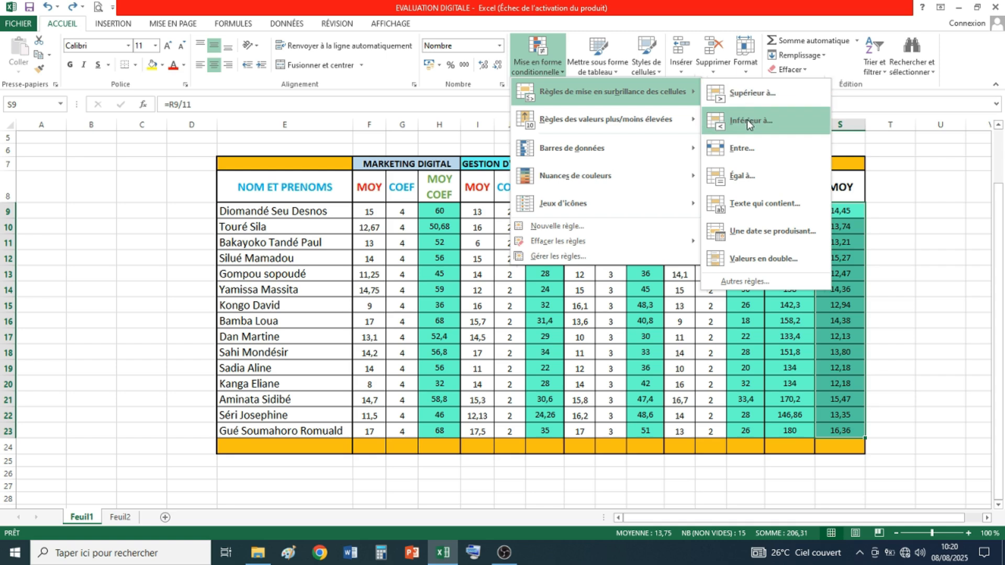
{"action": "left_click", "coordinate": [752, 155]}
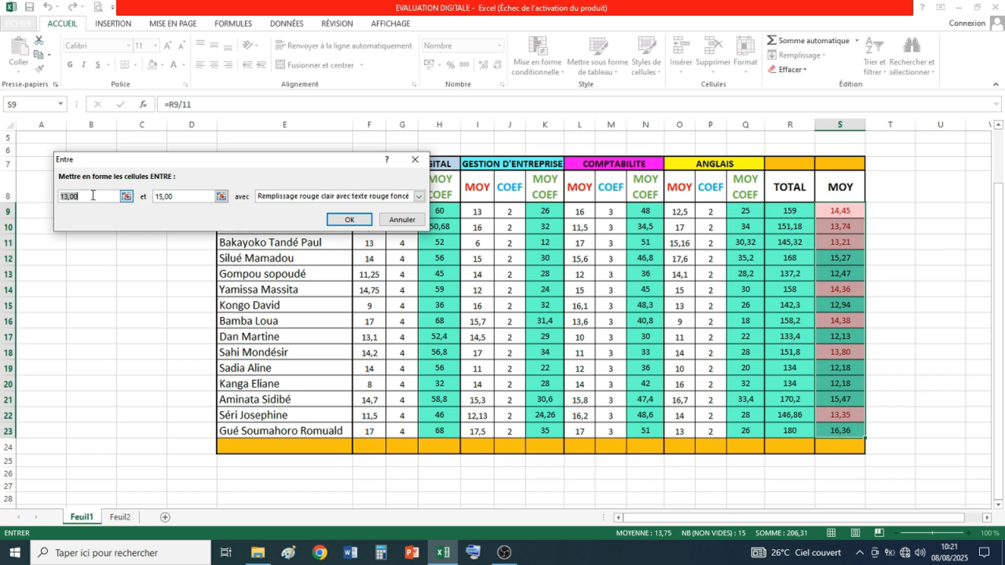
{"action": "left_click", "coordinate": [349, 220]}
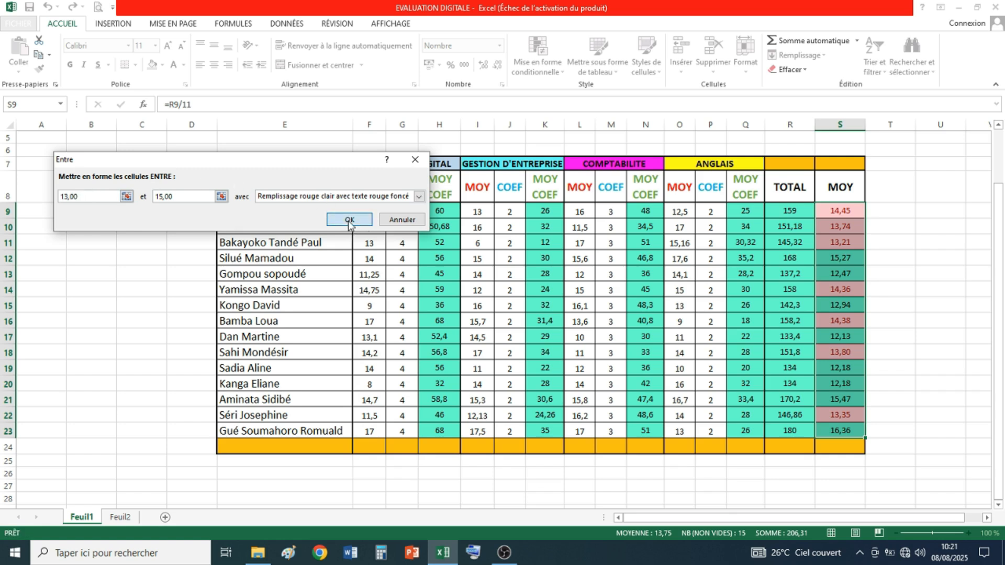
{"action": "left_click", "coordinate": [949, 289]}
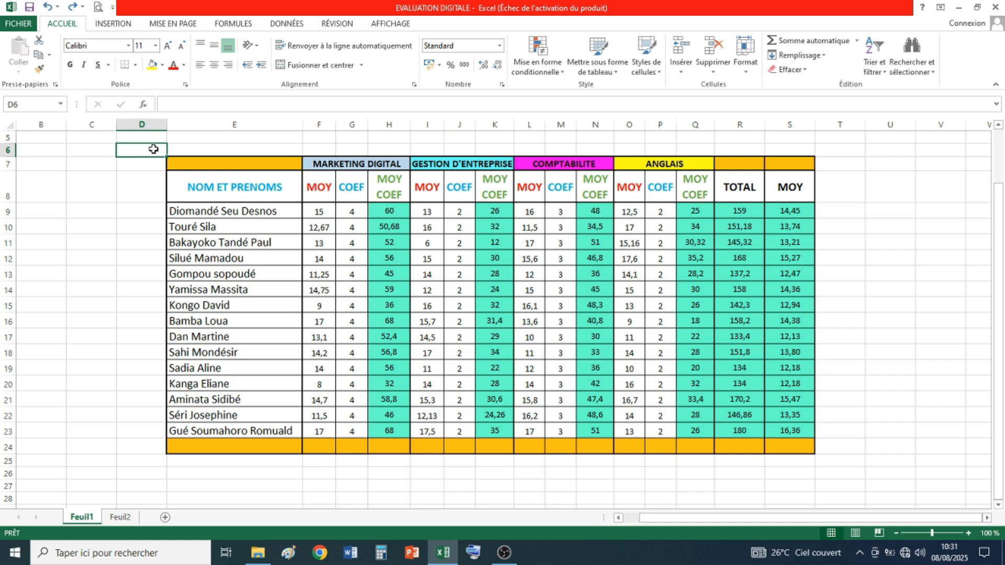
Select the whole sheet and delete its two cell-value rules on column S and the duplicate-values rule on column E
{"action": "left_click", "coordinate": [11, 123]}
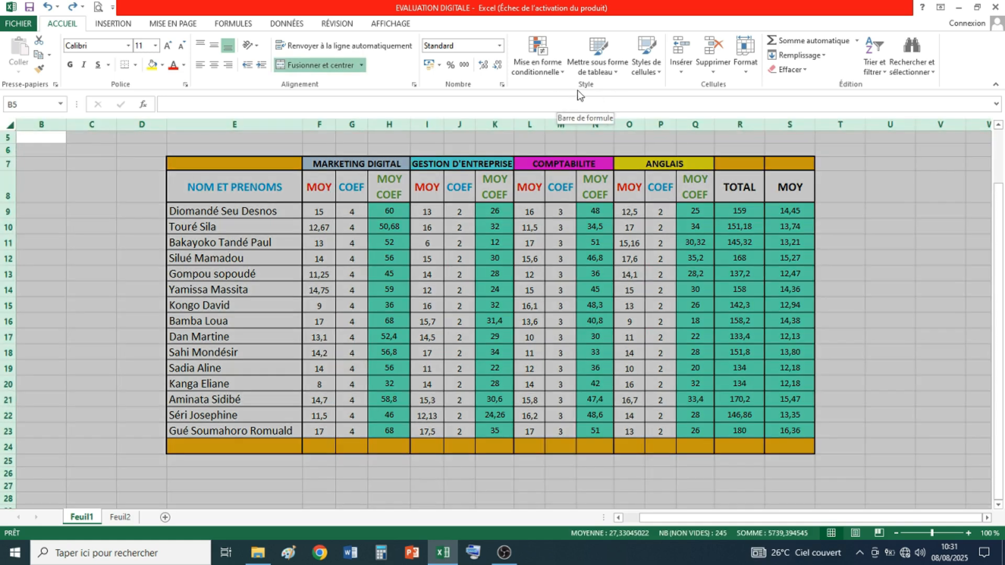
{"action": "left_click", "coordinate": [552, 71]}
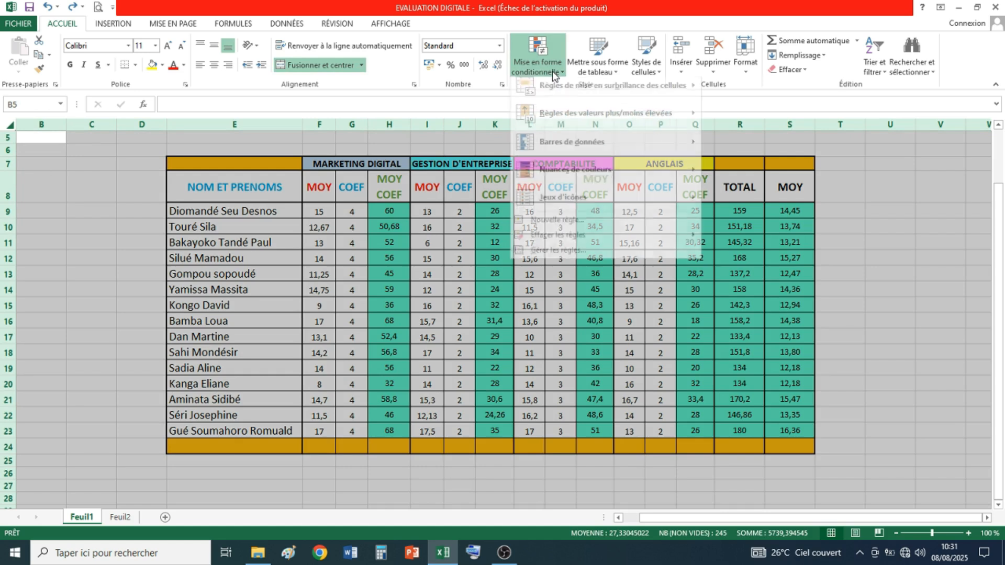
{"action": "left_click", "coordinate": [573, 257]}
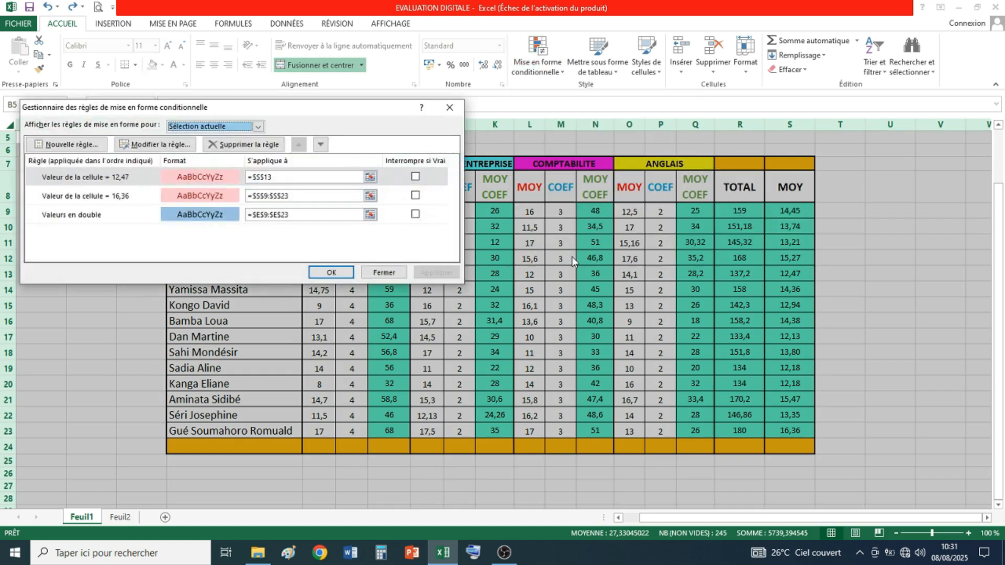
{"action": "left_click", "coordinate": [76, 179]}
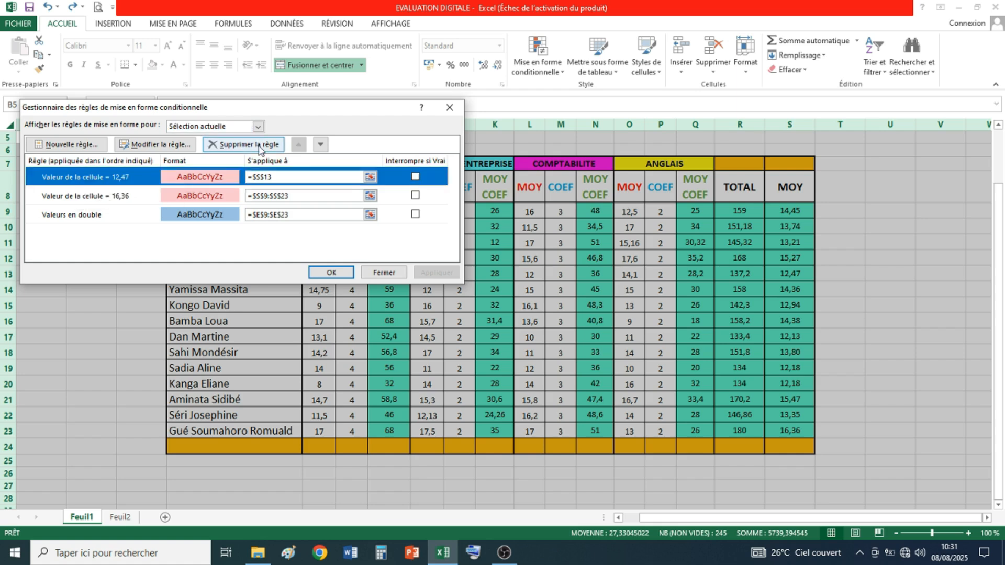
{"action": "left_click", "coordinate": [259, 146]}
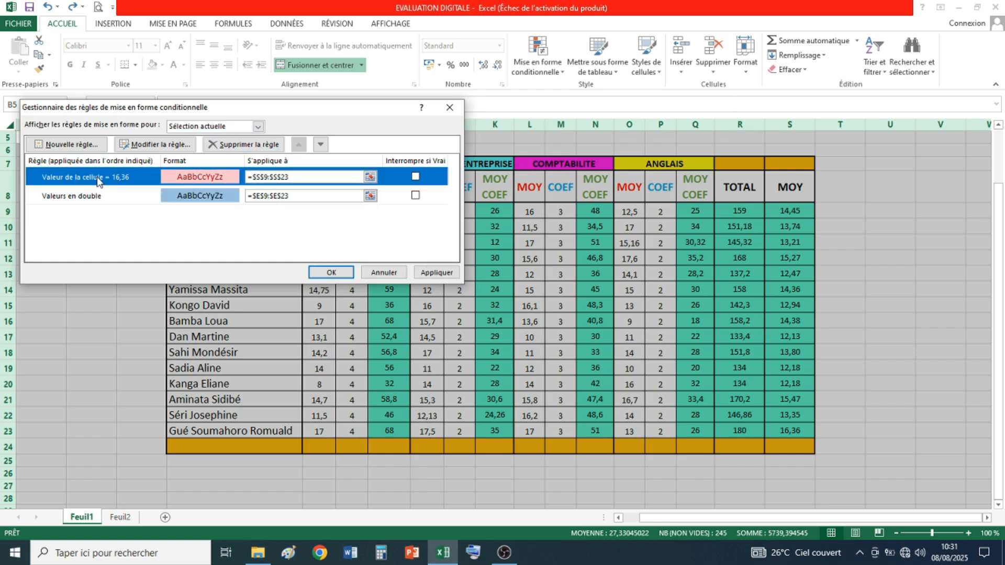
{"action": "left_click", "coordinate": [242, 145]}
{"action": "left_click", "coordinate": [242, 145]}
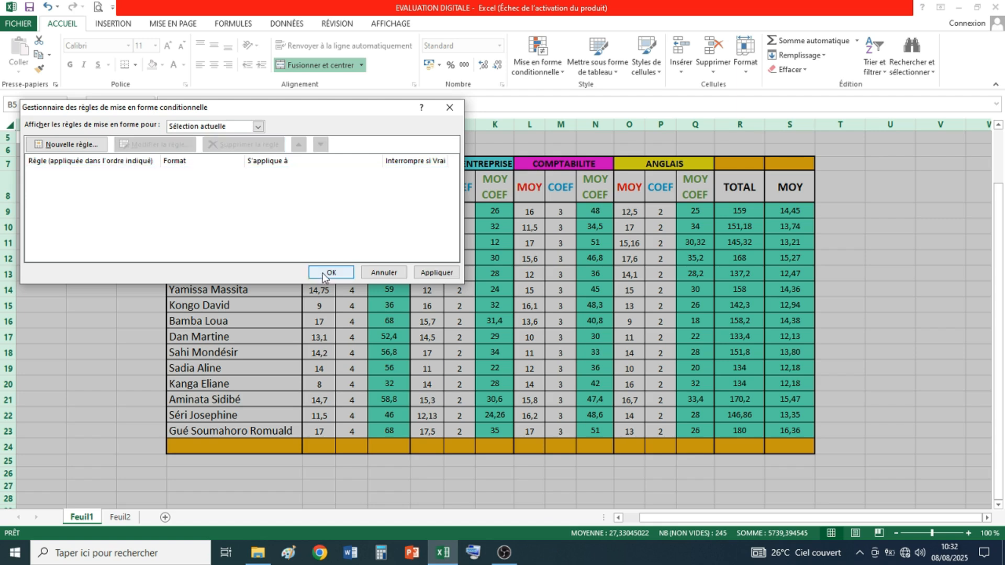
{"action": "left_click", "coordinate": [325, 273]}
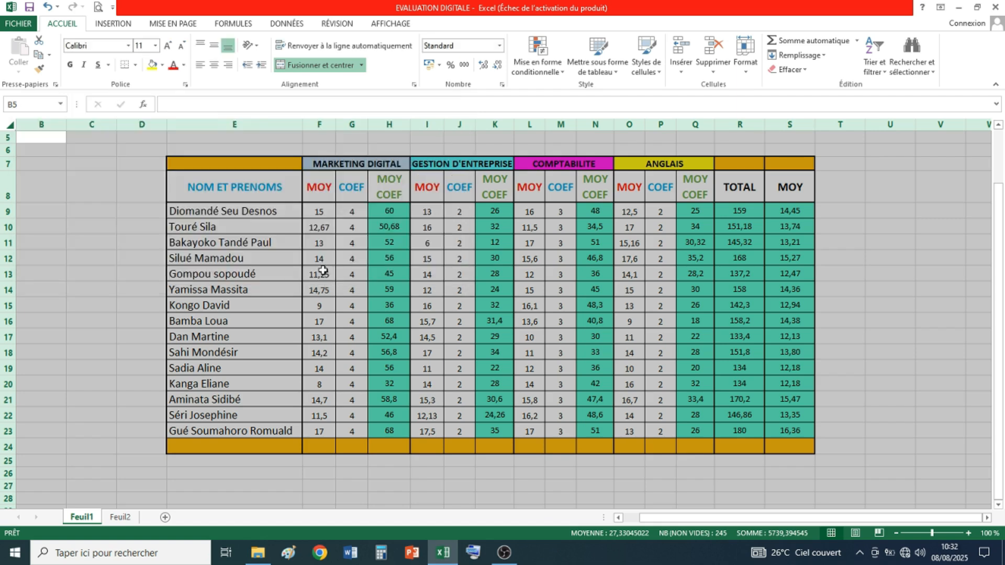
{"action": "left_click", "coordinate": [924, 281]}
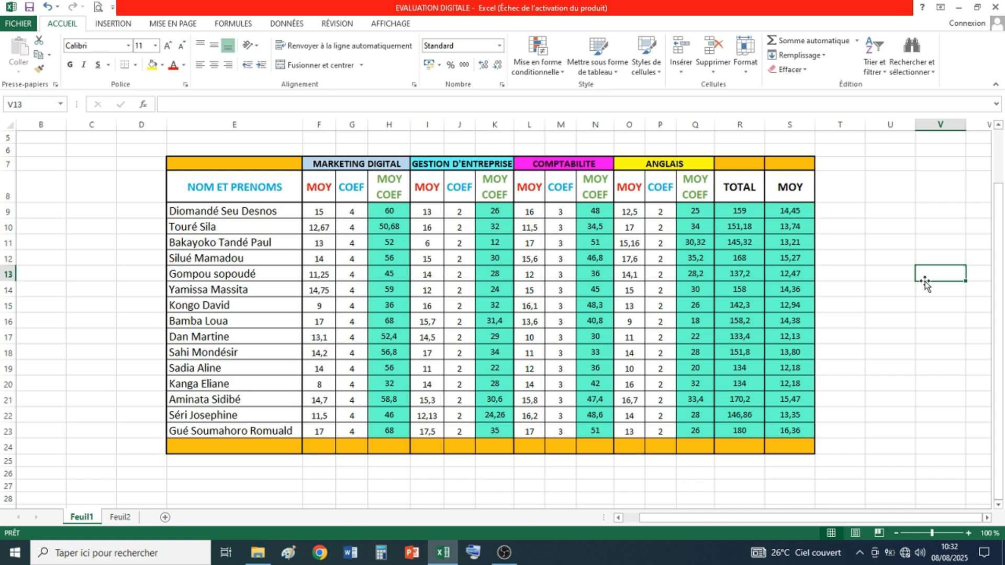
{"action": "left_click", "coordinate": [863, 247]}
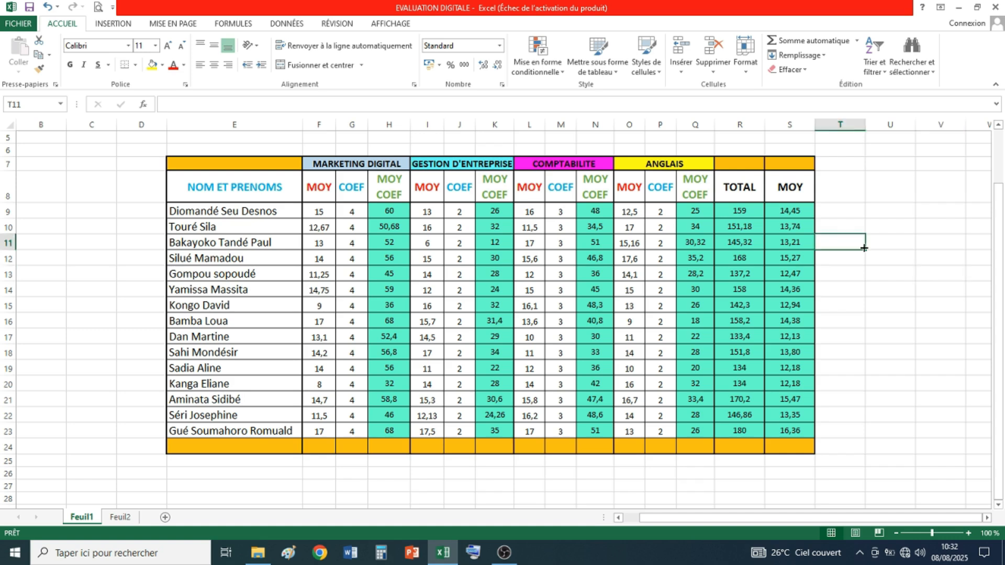
{"action": "left_click", "coordinate": [938, 247]}
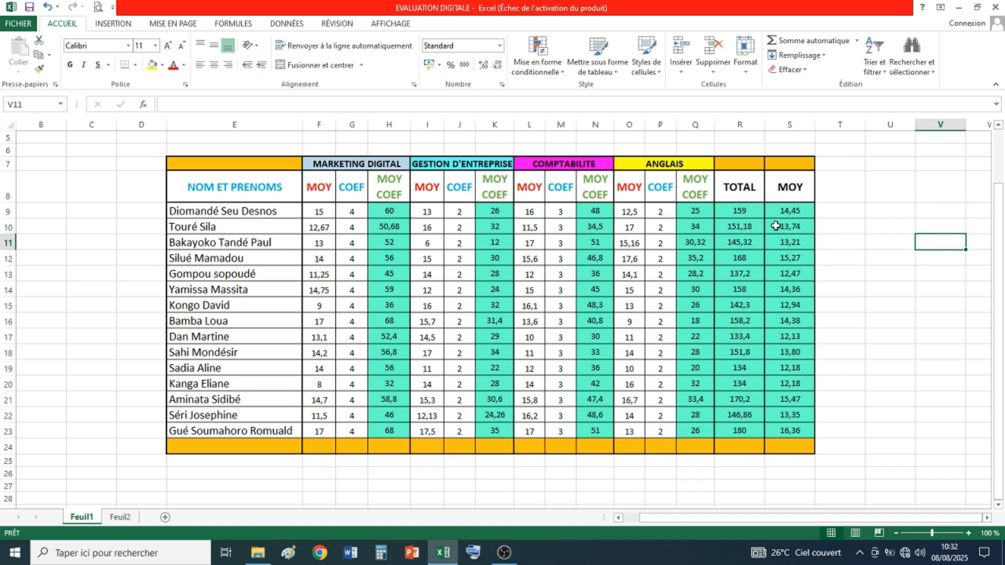
{"action": "key", "text": "Down"}
{"action": "key", "text": "Down"}
{"action": "key", "text": "Down"}
{"action": "left_click_drag", "start_coordinate": [797, 217], "coordinate": [789, 429]}
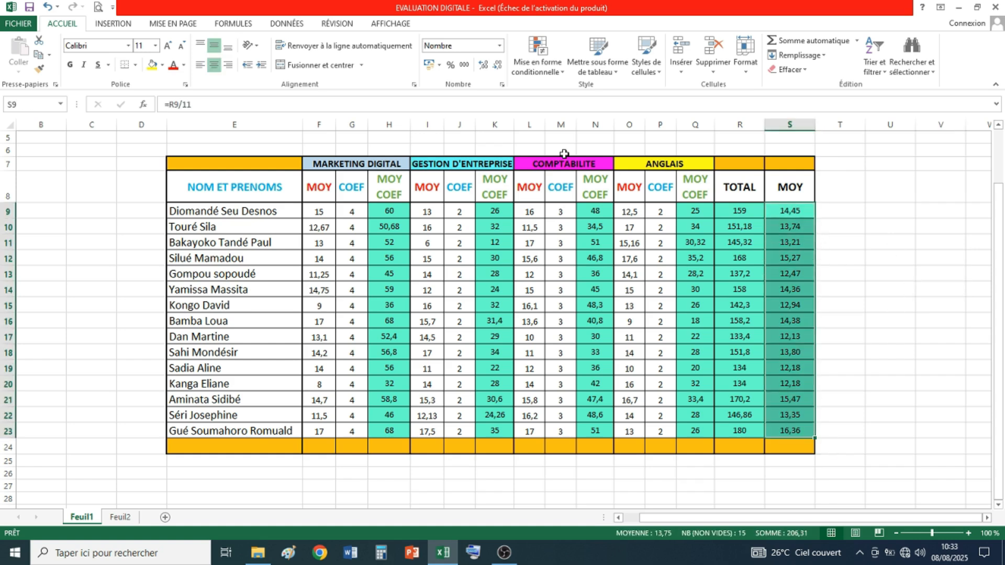
{"action": "left_click", "coordinate": [548, 62]}
{"action": "mouse_move", "coordinate": [559, 90]}
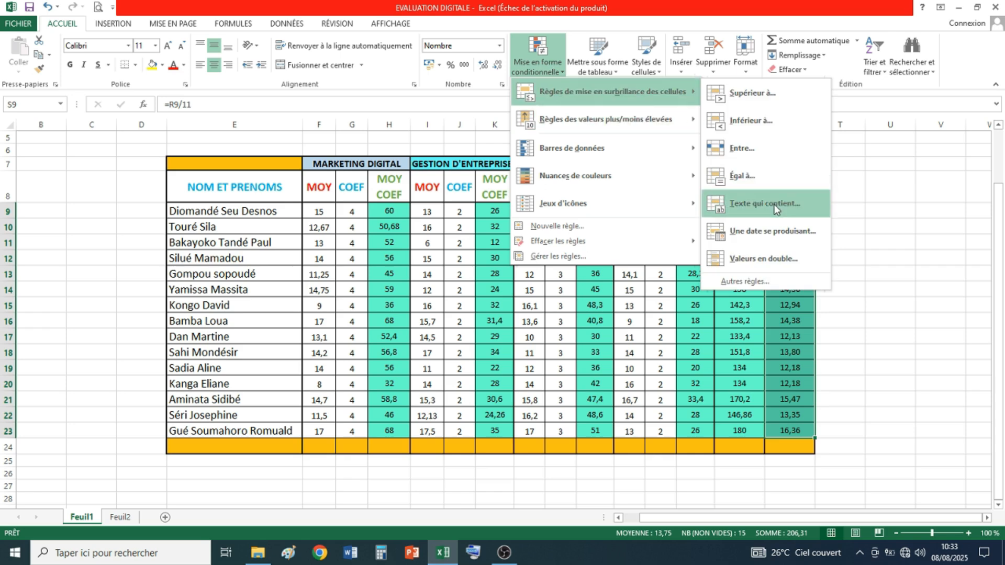
{"action": "left_click", "coordinate": [837, 259]}
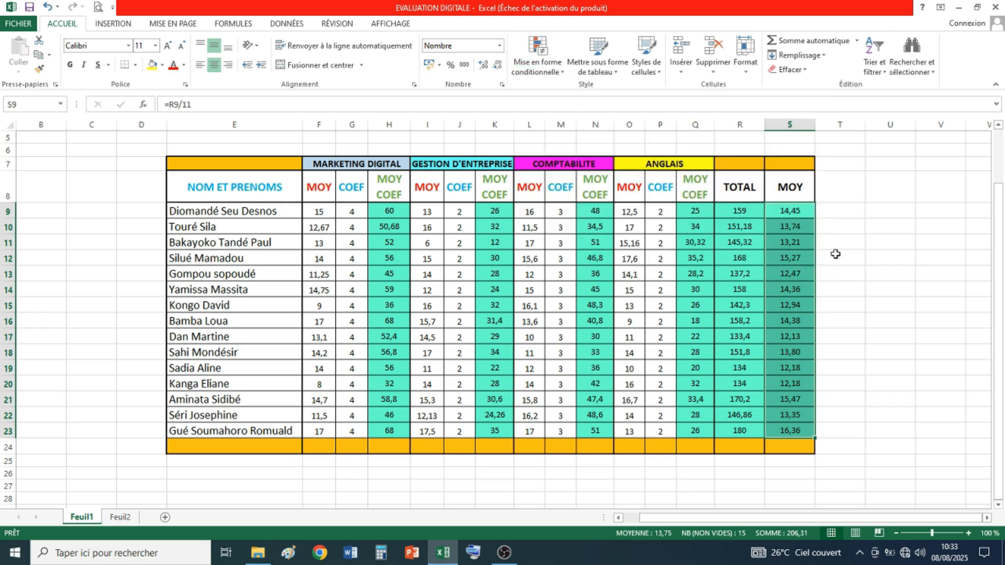
{"action": "left_click", "coordinate": [867, 267]}
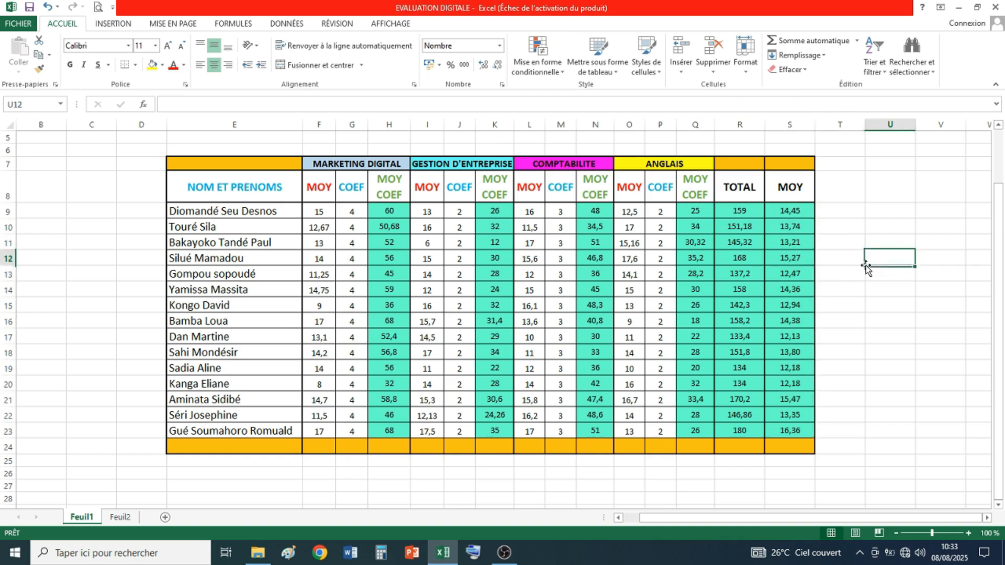
Start a text-contains highlighting rule on the student names in E9:E23
{"action": "left_click", "coordinate": [258, 212]}
{"action": "left_click_drag", "start_coordinate": [258, 212], "coordinate": [219, 429]}
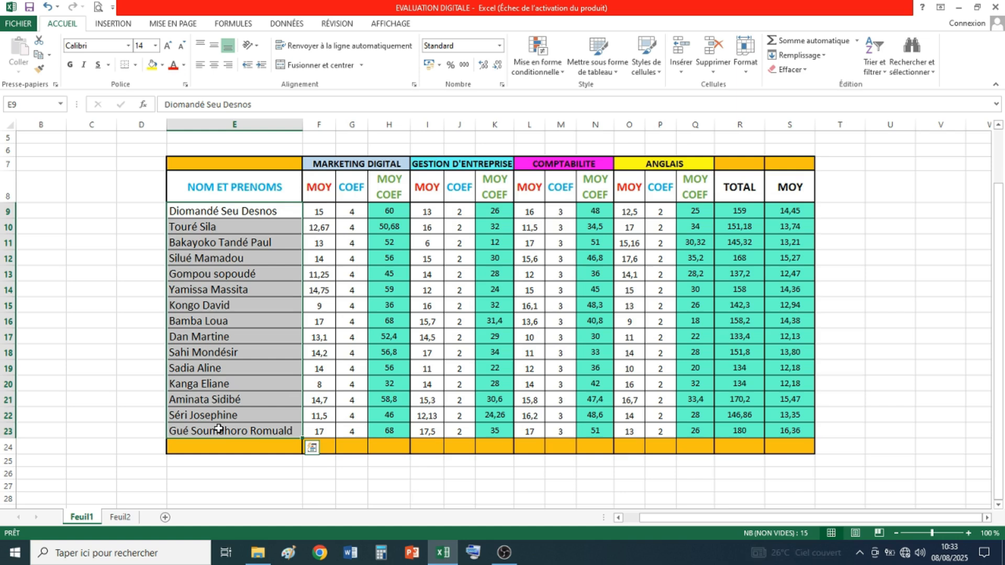
{"action": "left_click", "coordinate": [553, 64]}
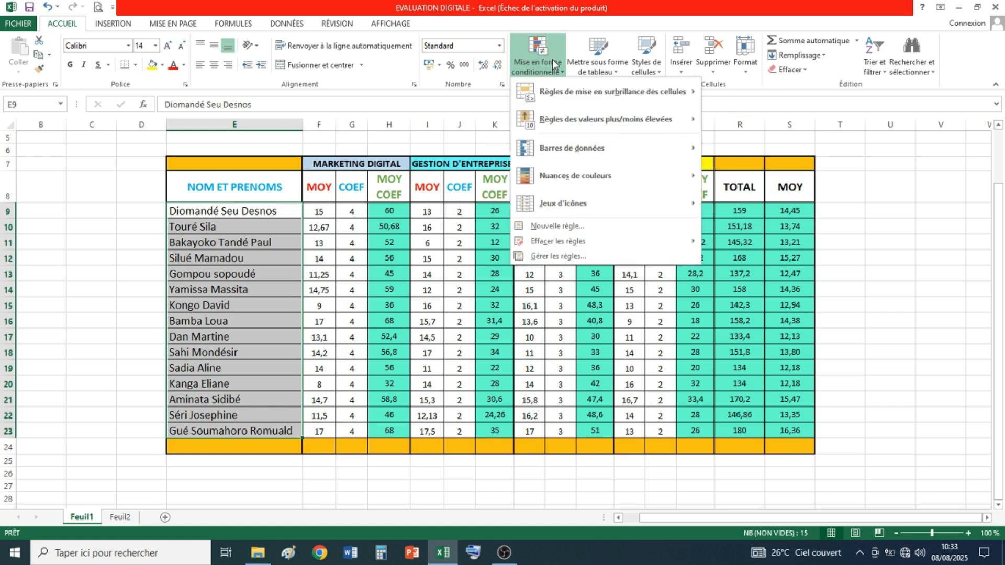
{"action": "mouse_move", "coordinate": [570, 93]}
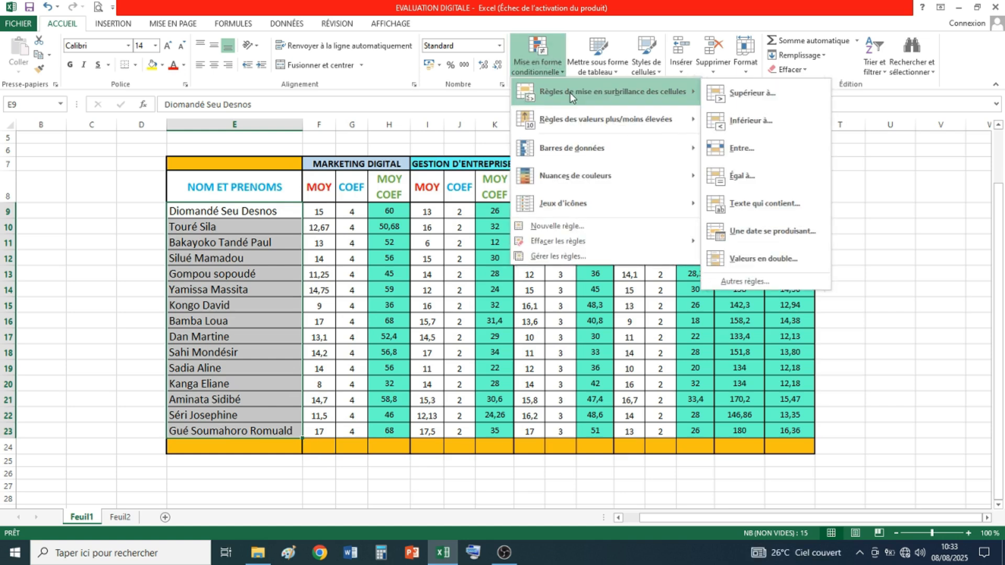
{"action": "left_click", "coordinate": [793, 202]}
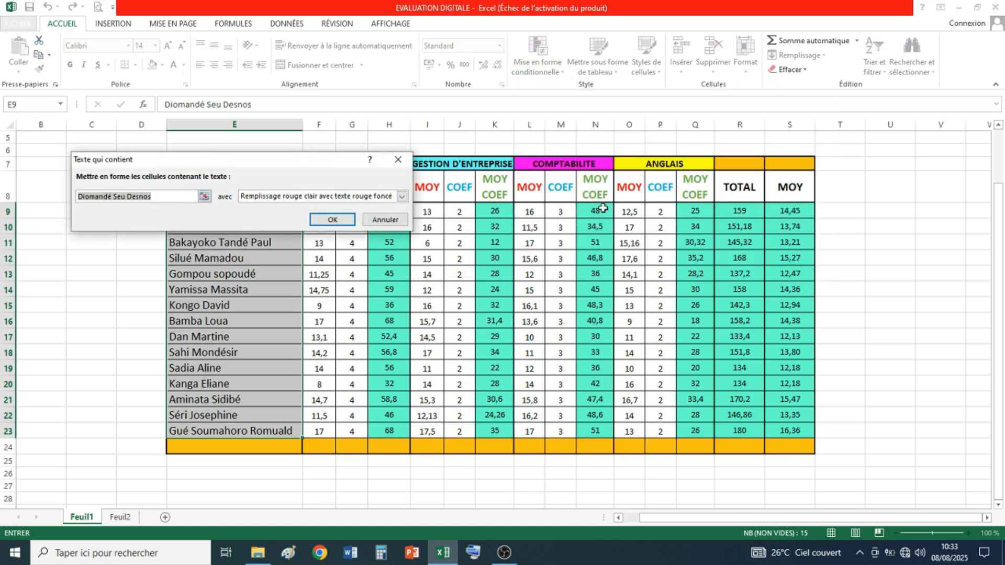
Set the rule's search text to BA and apply it with light red fill and dark red text
{"action": "left_click", "coordinate": [167, 197]}
{"action": "left_click", "coordinate": [167, 196]}
{"action": "key", "text": "BackSpace"}
{"action": "key", "text": "BackSpace"}
{"action": "key", "text": "BackSpace"}
{"action": "key", "text": "BackSpace"}
{"action": "key", "text": "BackSpace"}
{"action": "key", "text": "BackSpace"}
{"action": "key", "text": "BackSpace"}
{"action": "key", "text": "BackSpace"}
{"action": "key", "text": "BackSpace"}
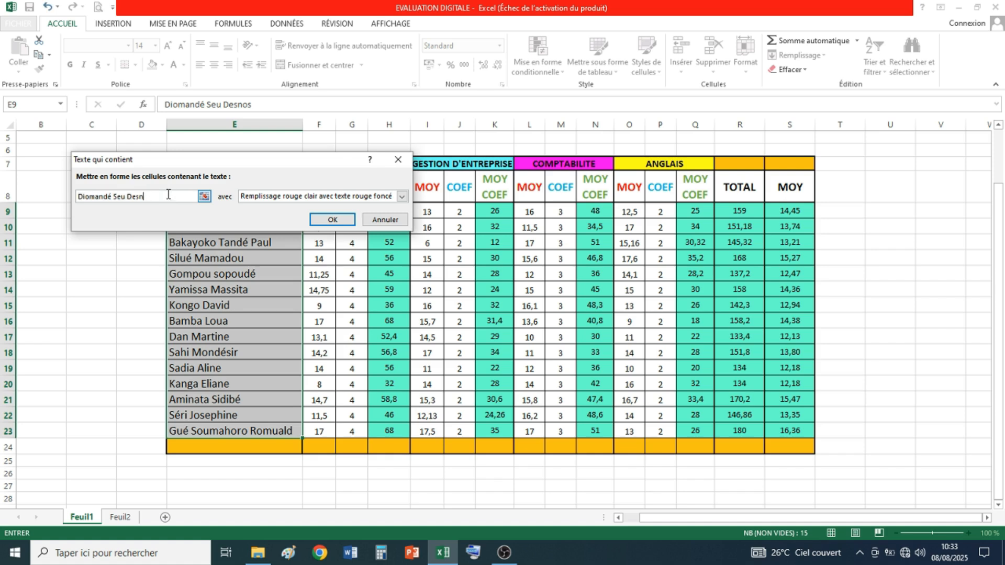
{"action": "key", "text": "BackSpace"}
{"action": "key", "text": "BackSpace"}
{"action": "key", "text": "BackSpace"}
{"action": "key", "text": "BackSpace"}
{"action": "key", "text": "BackSpace"}
{"action": "key", "text": "BackSpace"}
{"action": "key", "text": "BackSpace"}
{"action": "key", "text": "BackSpace"}
{"action": "key", "text": "BackSpace"}
{"action": "key", "text": "BackSpace"}
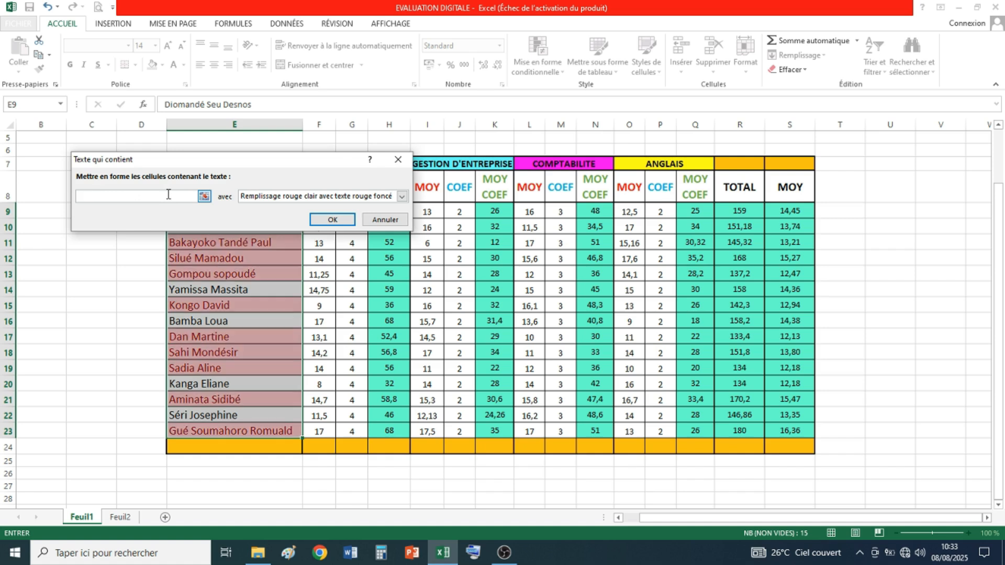
{"action": "type", "text": "BA"}
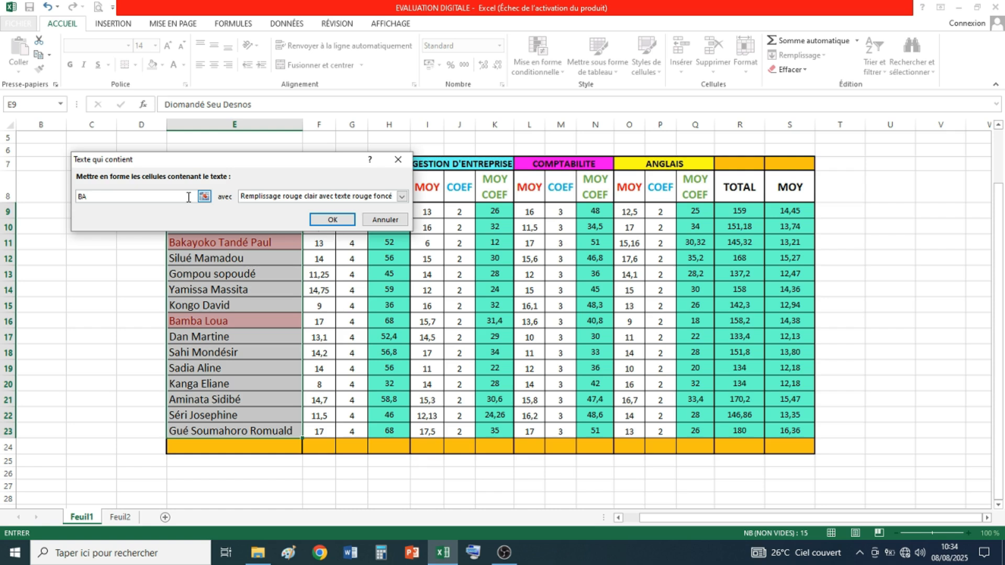
{"action": "left_click", "coordinate": [334, 220]}
{"action": "left_click", "coordinate": [418, 285]}
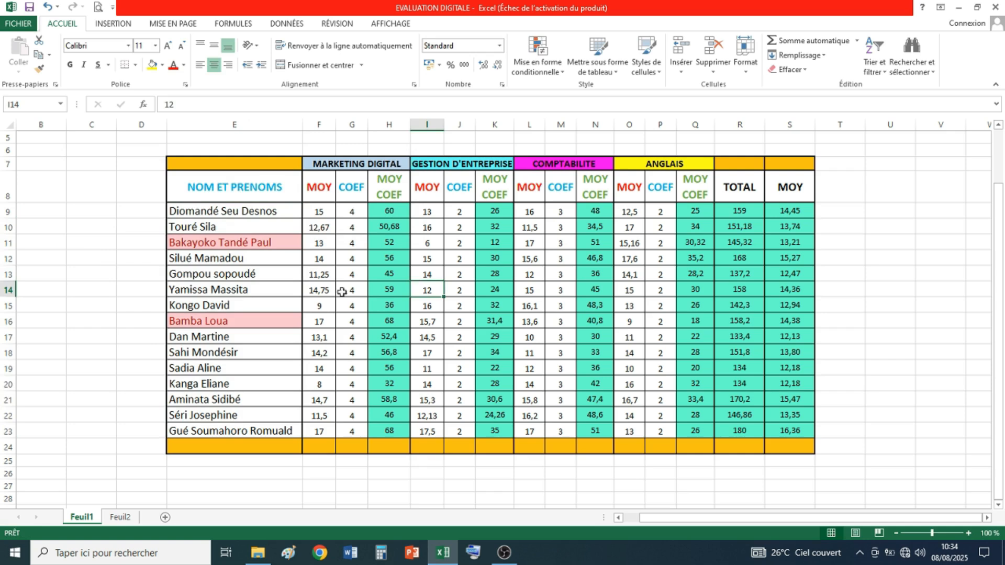
{"action": "left_click", "coordinate": [534, 73]}
{"action": "mouse_move", "coordinate": [542, 91]}
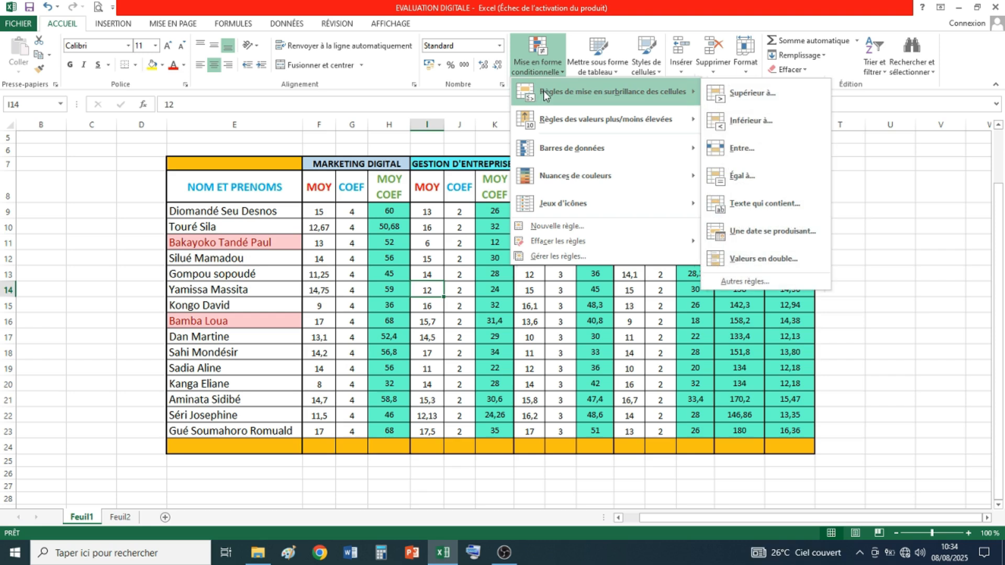
{"action": "mouse_move", "coordinate": [554, 128]}
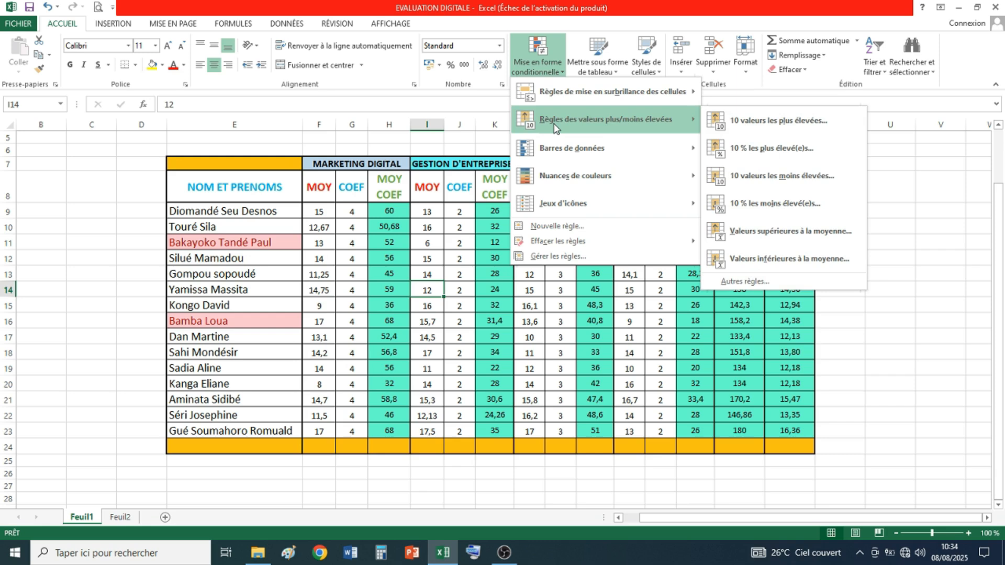
{"action": "left_click", "coordinate": [697, 214]}
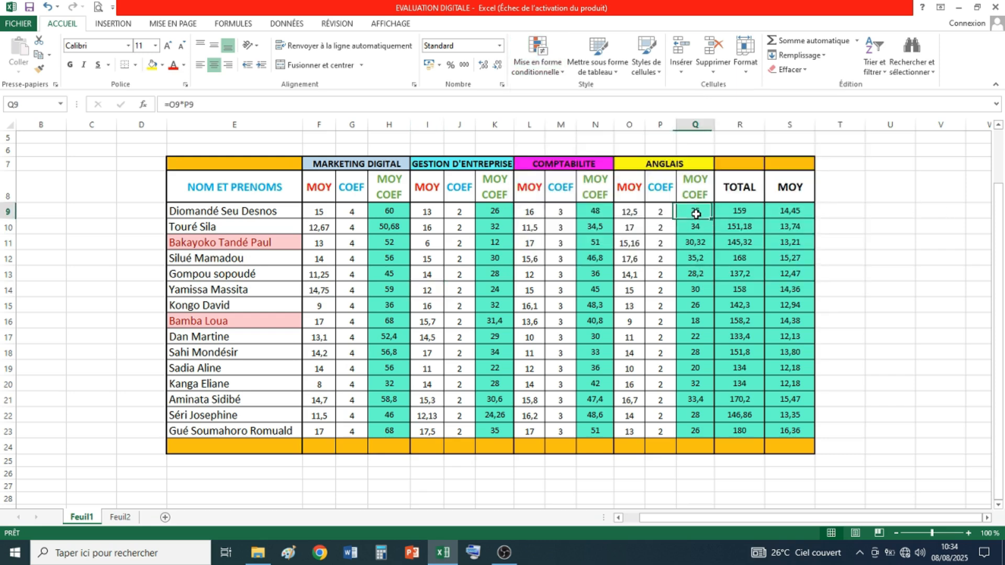
Highlight the 10 highest values in Q9:Q23 with light red fill and dark red text, and undo the rule
{"action": "left_click_drag", "start_coordinate": [696, 215], "coordinate": [696, 430]}
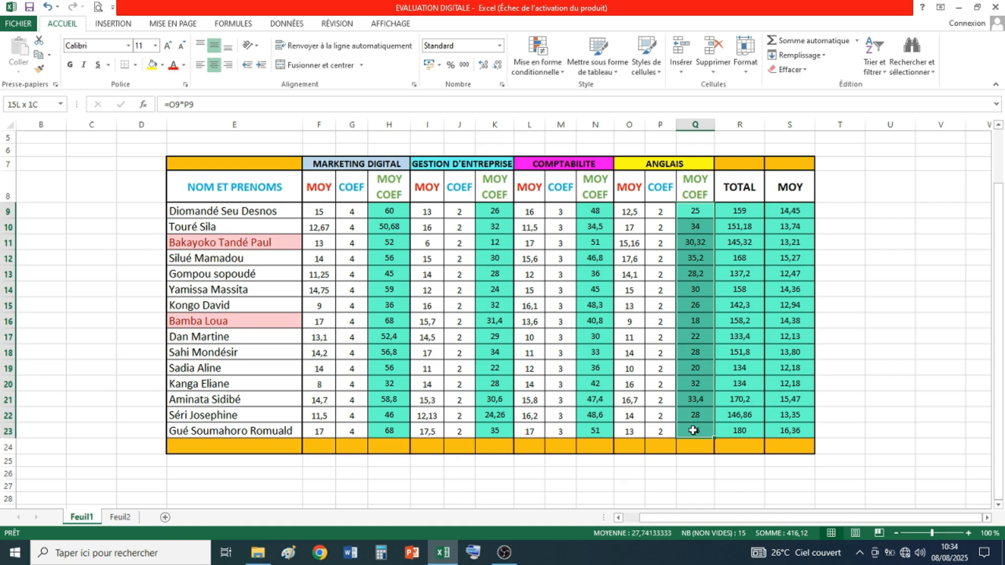
{"action": "left_click", "coordinate": [540, 51]}
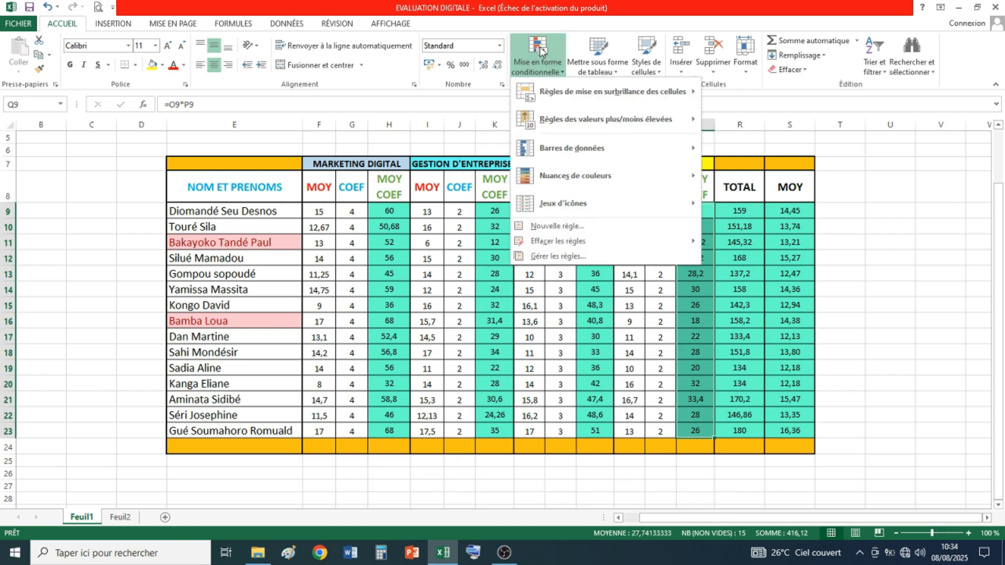
{"action": "mouse_move", "coordinate": [558, 118]}
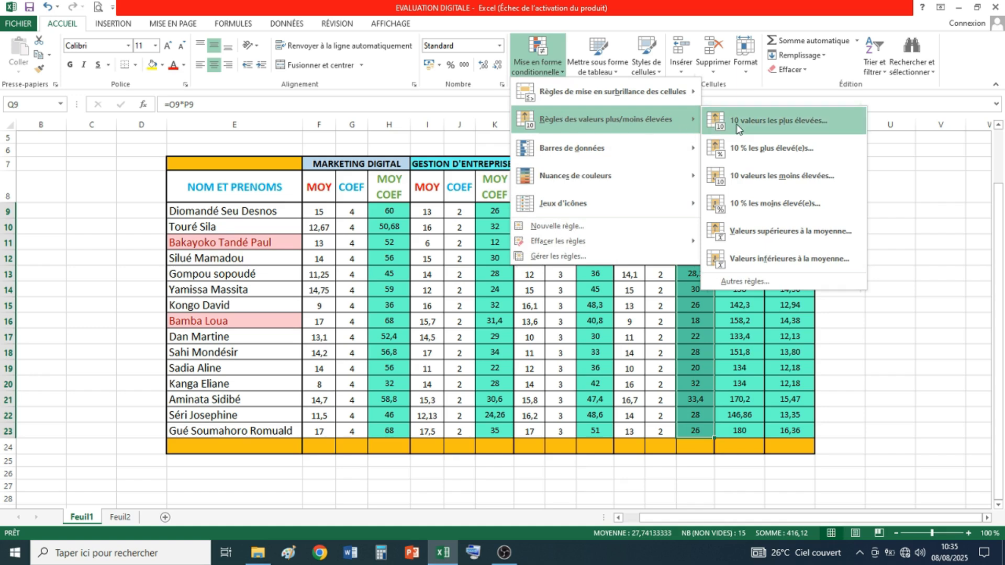
{"action": "left_click", "coordinate": [806, 120]}
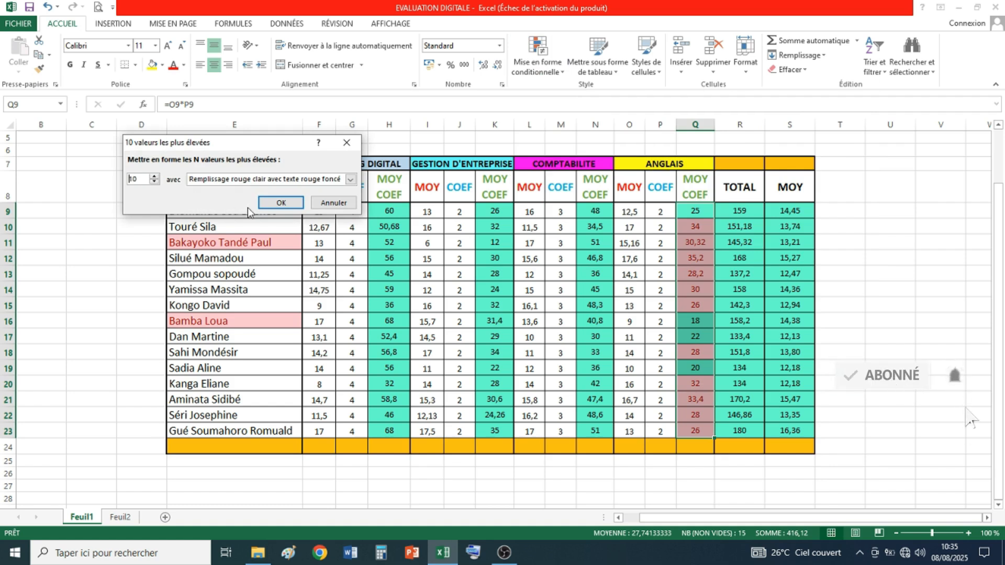
{"action": "left_click", "coordinate": [871, 337]}
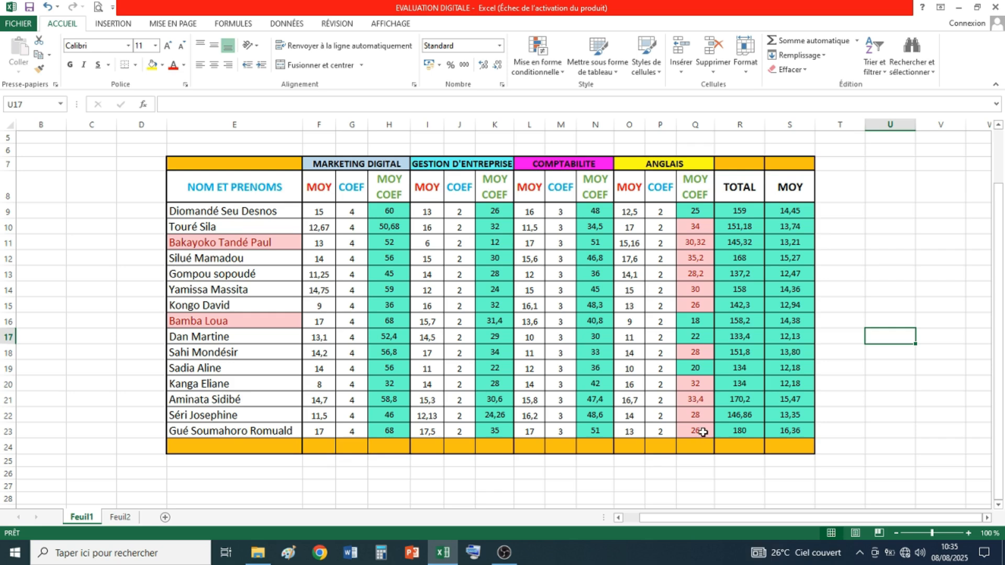
{"action": "left_click", "coordinate": [691, 308]}
{"action": "left_click", "coordinate": [693, 242]}
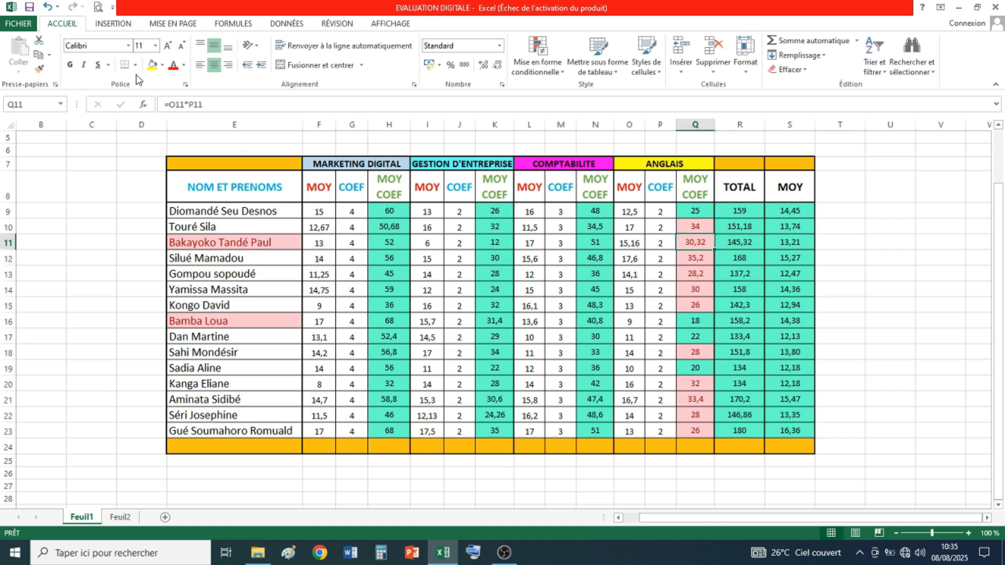
{"action": "left_click", "coordinate": [48, 7]}
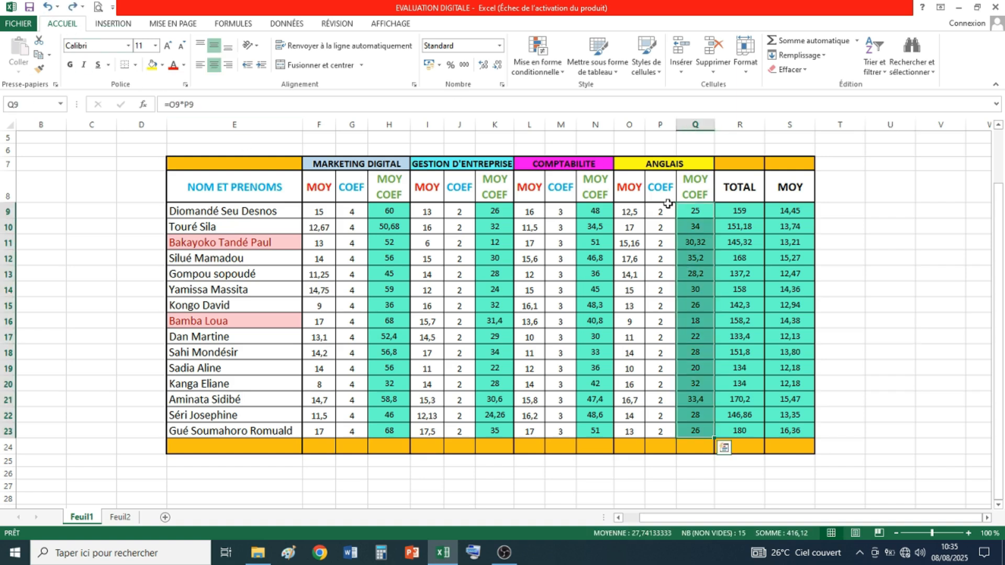
Highlight only the 5 highest values in Q9:Q23 with light red fill and dark red text, and undo it
{"action": "left_click", "coordinate": [547, 69]}
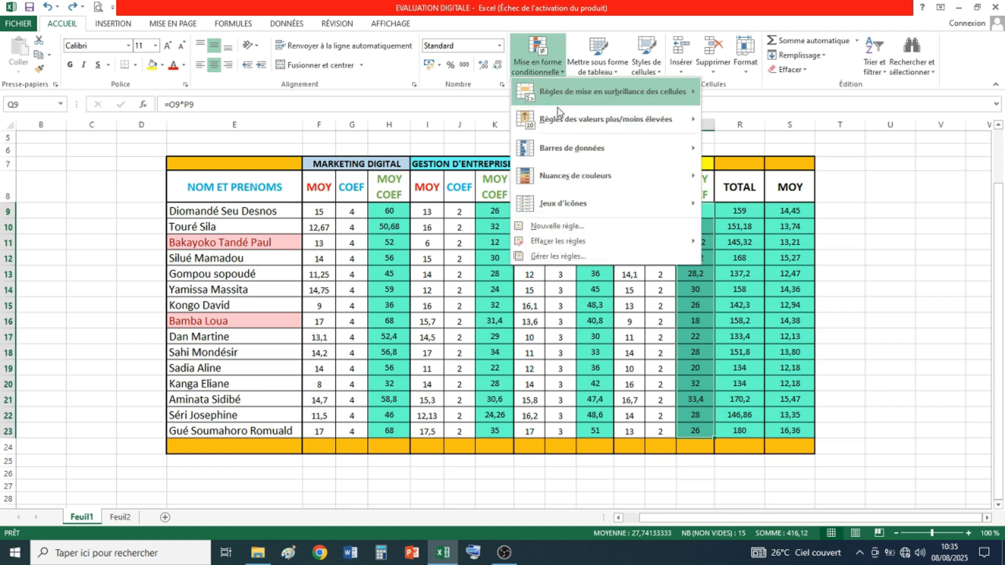
{"action": "mouse_move", "coordinate": [562, 118]}
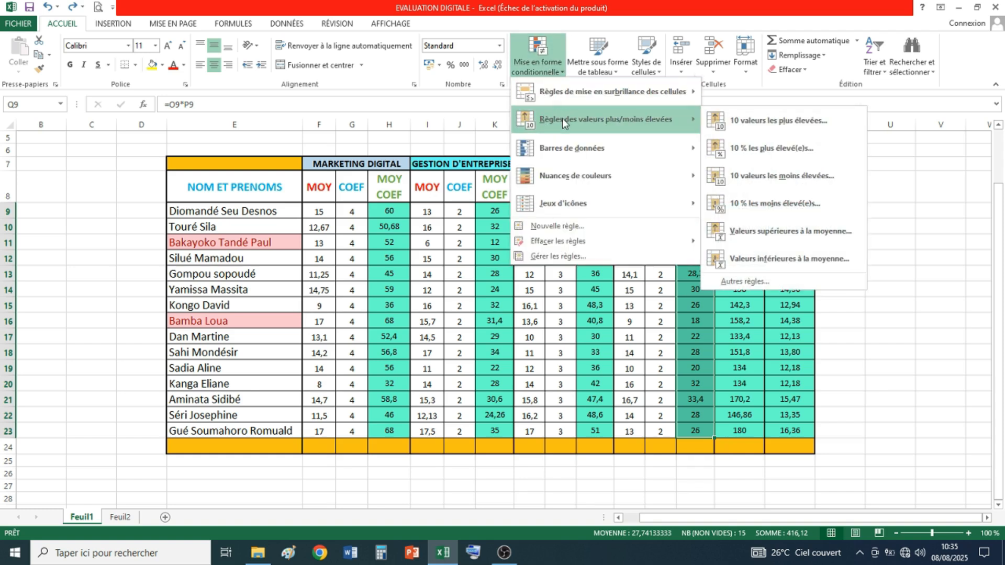
{"action": "left_click", "coordinate": [779, 121]}
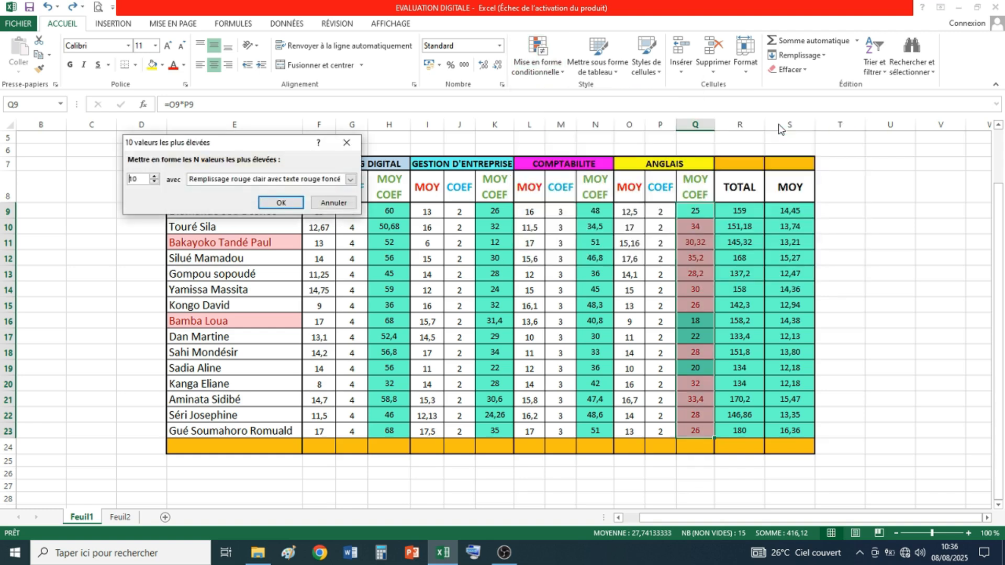
{"action": "type", "text": "5"}
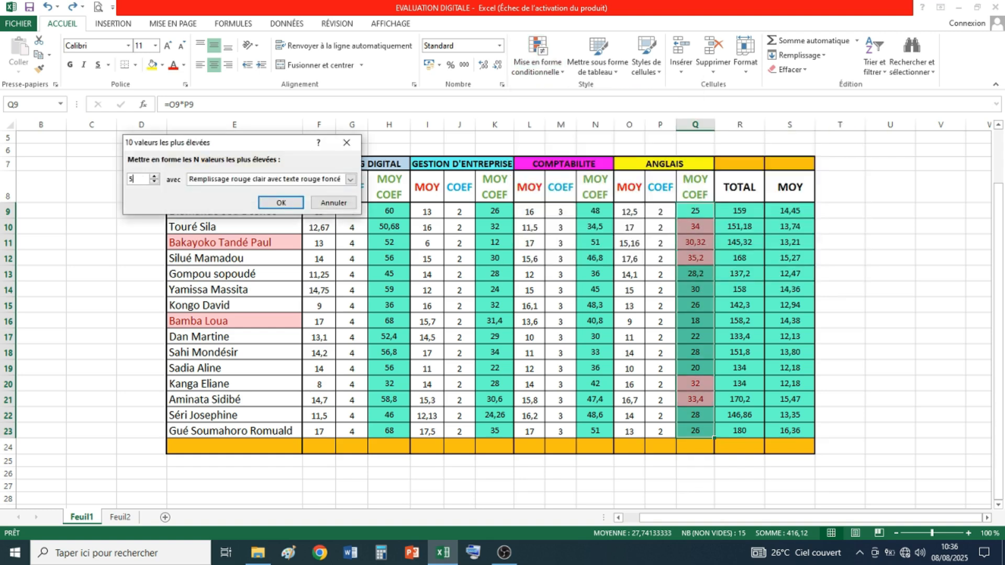
{"action": "left_click", "coordinate": [281, 203]}
{"action": "left_click", "coordinate": [921, 308]}
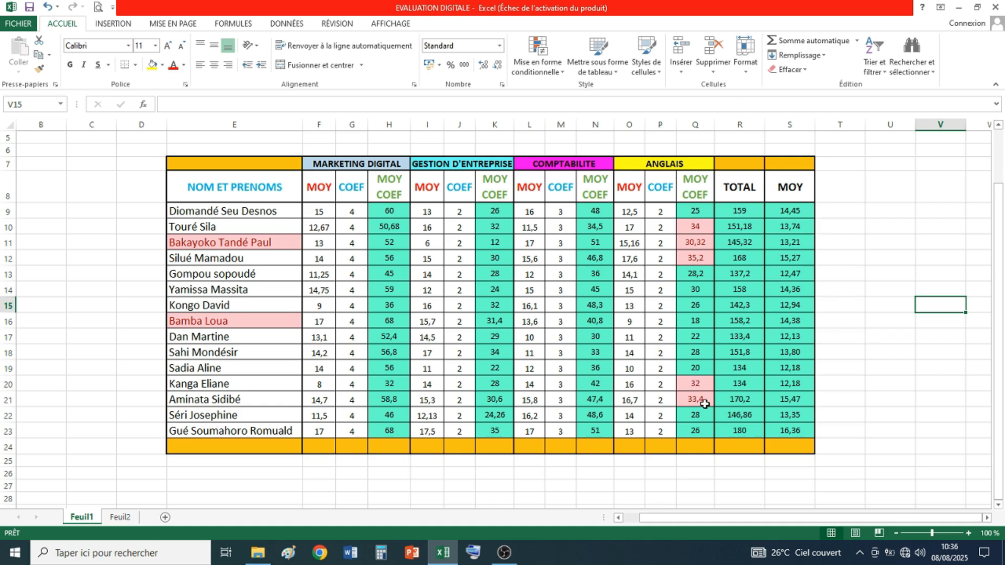
{"action": "left_click", "coordinate": [849, 389]}
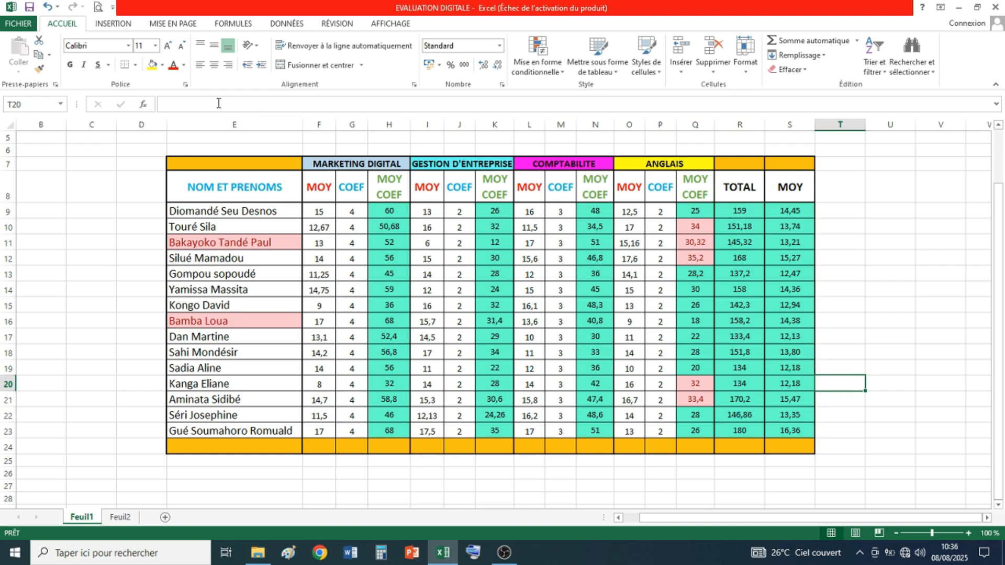
{"action": "left_click", "coordinate": [47, 6]}
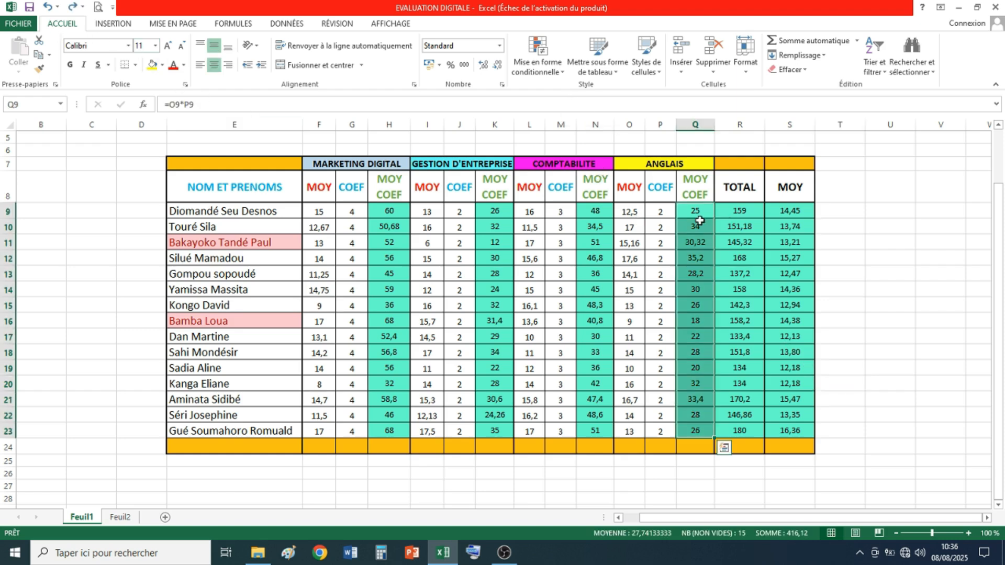
{"action": "left_click", "coordinate": [548, 52]}
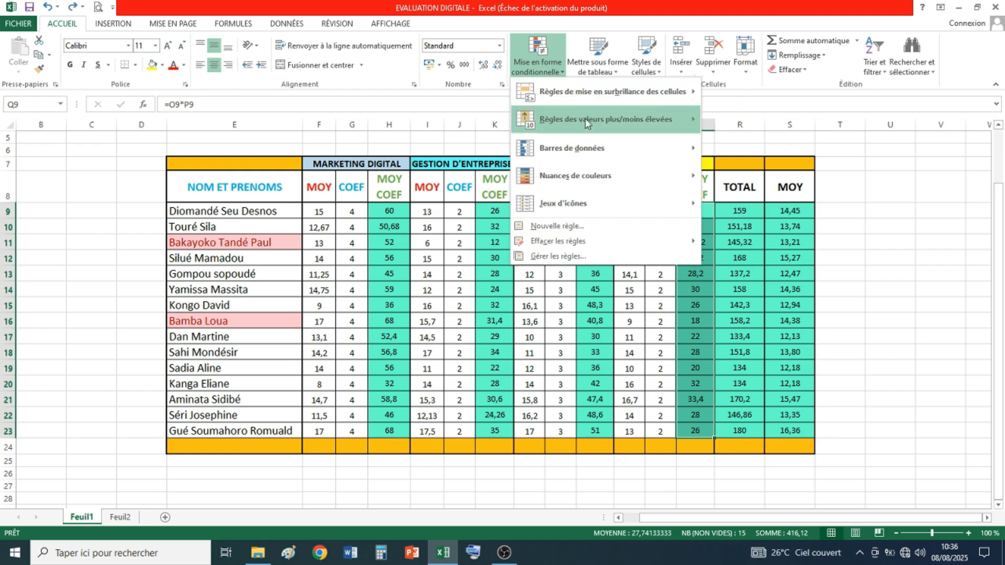
{"action": "mouse_move", "coordinate": [589, 123]}
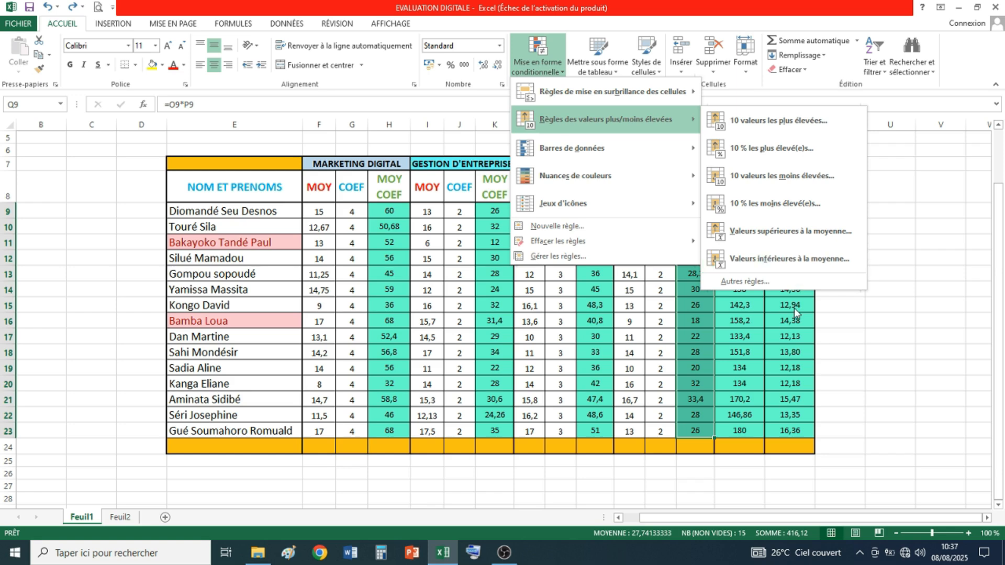
{"action": "scroll", "coordinate": [838, 272], "scroll_direction": "up", "scroll_amount": 1}
{"action": "left_click", "coordinate": [901, 231]}
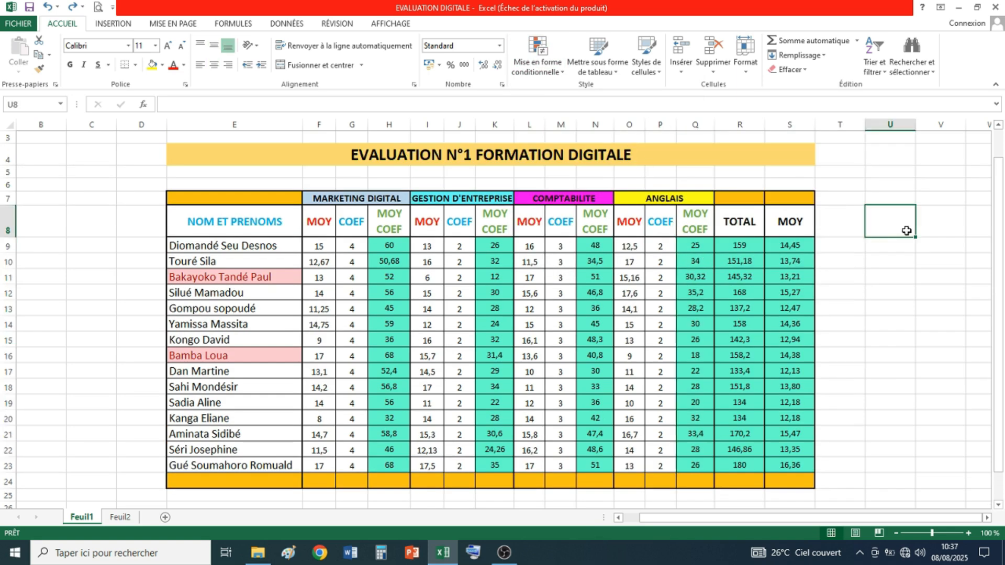
Apply orange solid-fill data bars to the averages in S9:S23, and undo them
{"action": "left_click_drag", "start_coordinate": [798, 250], "coordinate": [802, 467]}
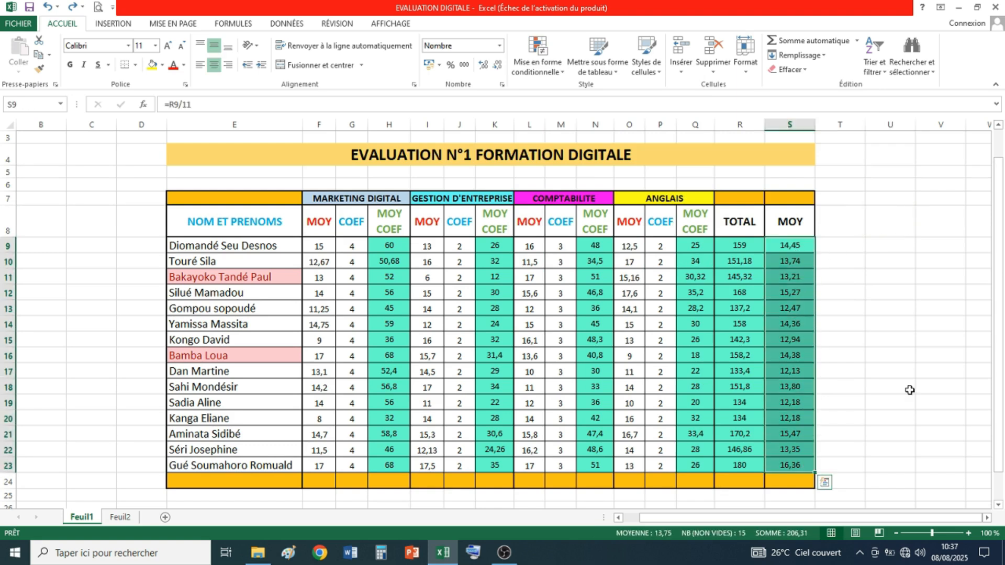
{"action": "left_click", "coordinate": [549, 52]}
{"action": "mouse_move", "coordinate": [555, 127]}
{"action": "mouse_move", "coordinate": [567, 148]}
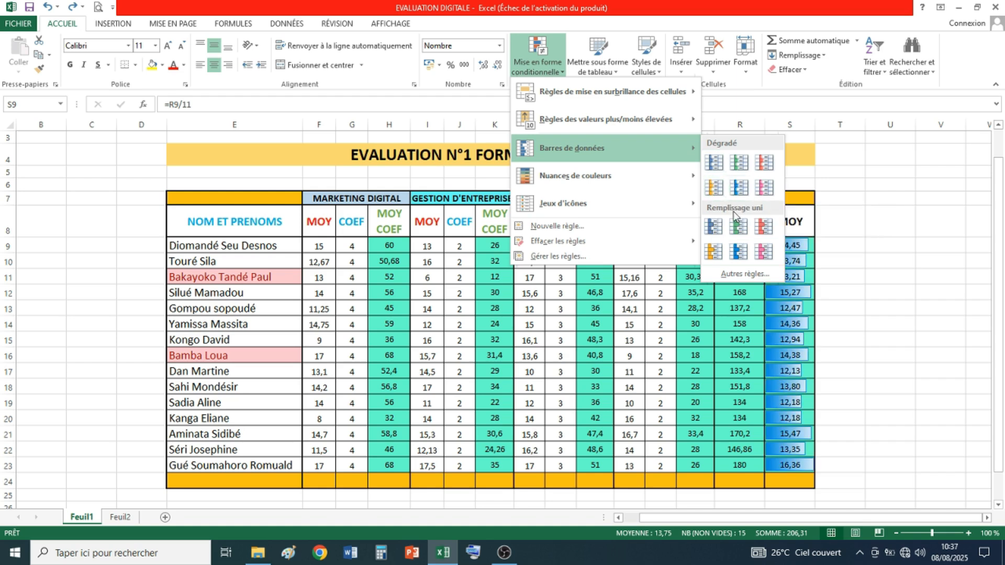
{"action": "left_click", "coordinate": [714, 252]}
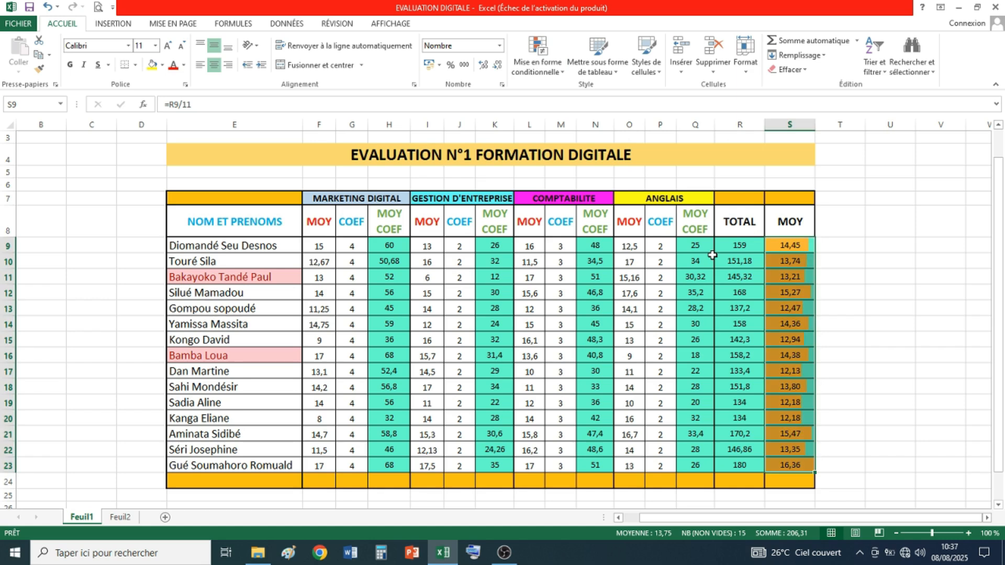
{"action": "left_click", "coordinate": [892, 291]}
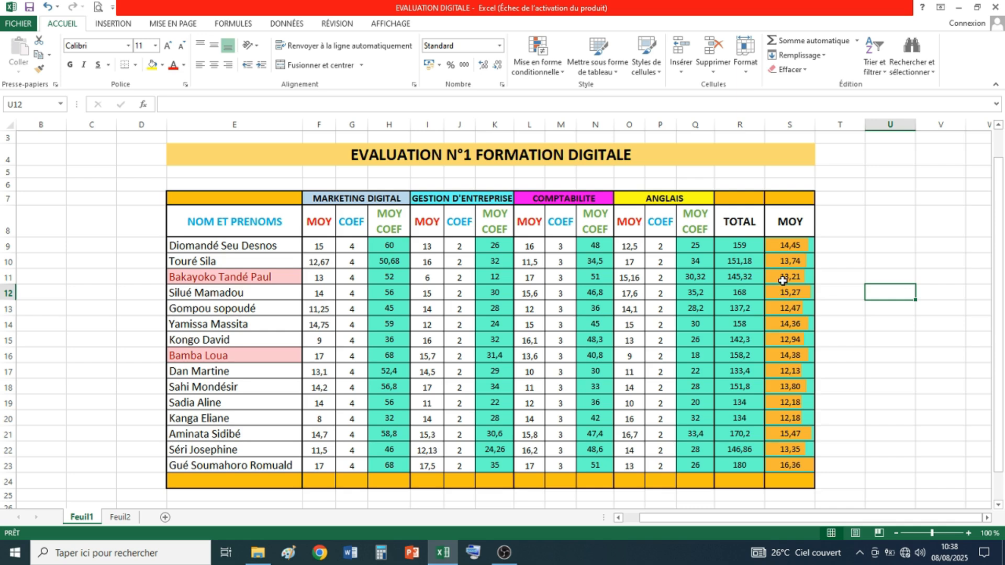
{"action": "left_click", "coordinate": [804, 467]}
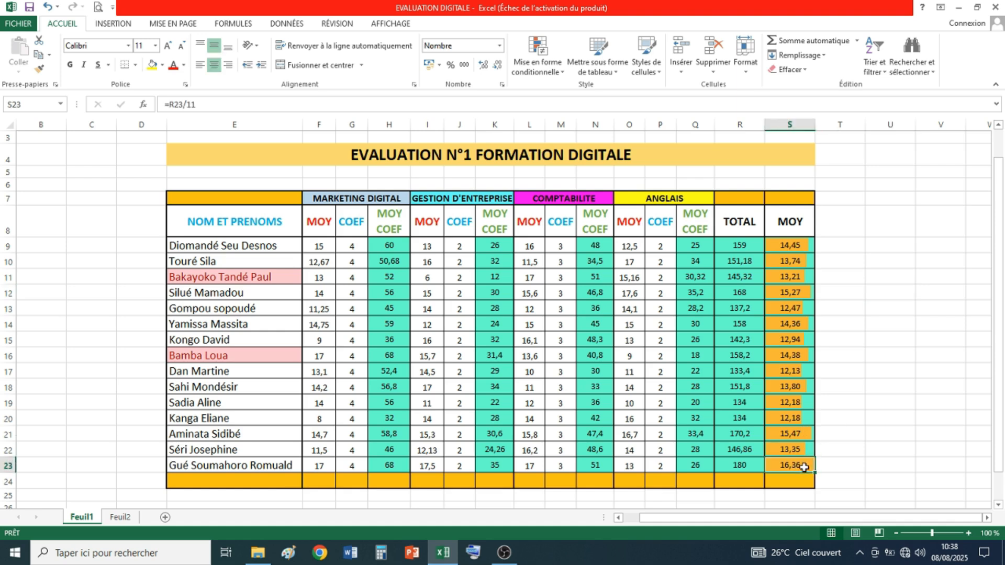
{"action": "left_click", "coordinate": [860, 432]}
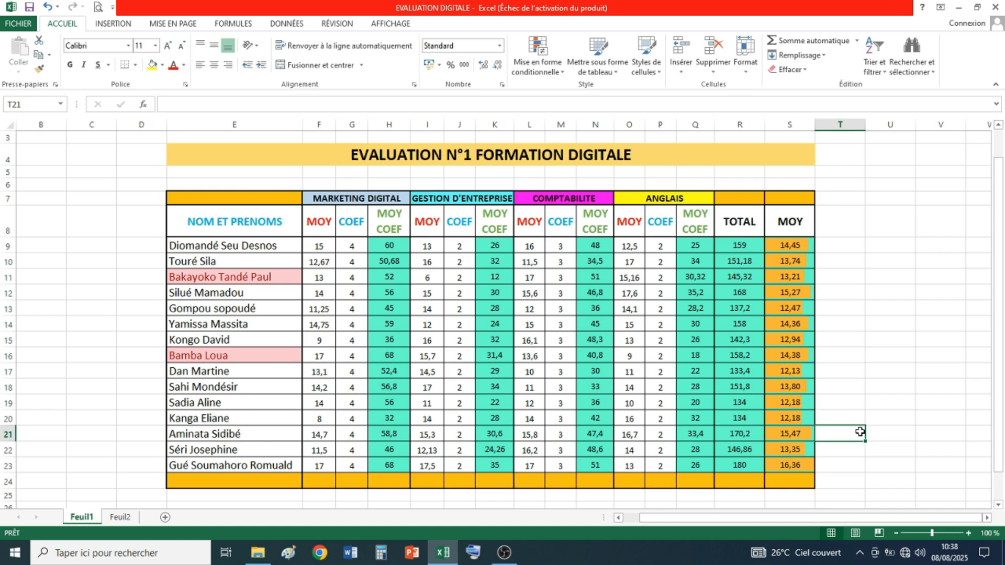
{"action": "left_click", "coordinate": [46, 7]}
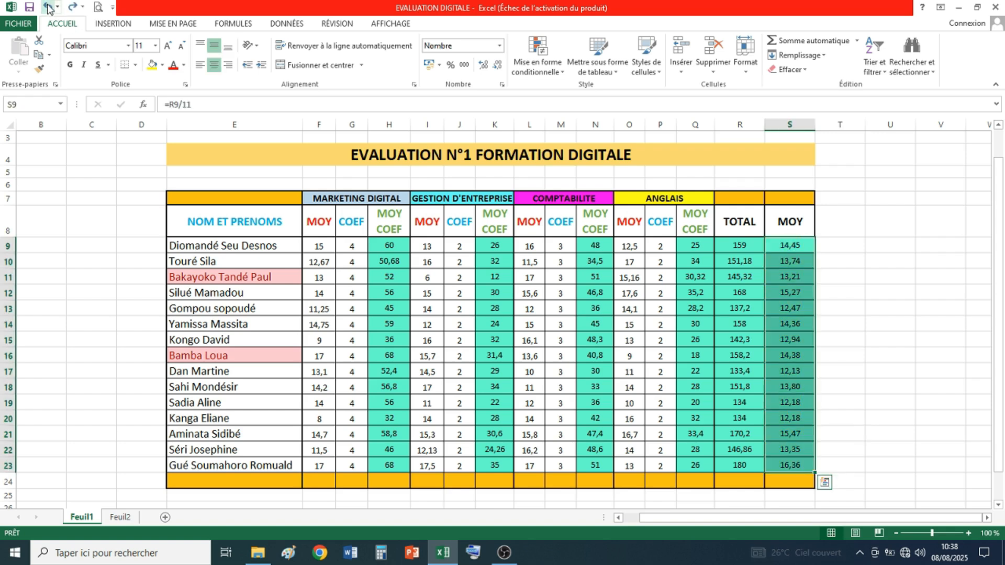
{"action": "left_click", "coordinate": [553, 68]}
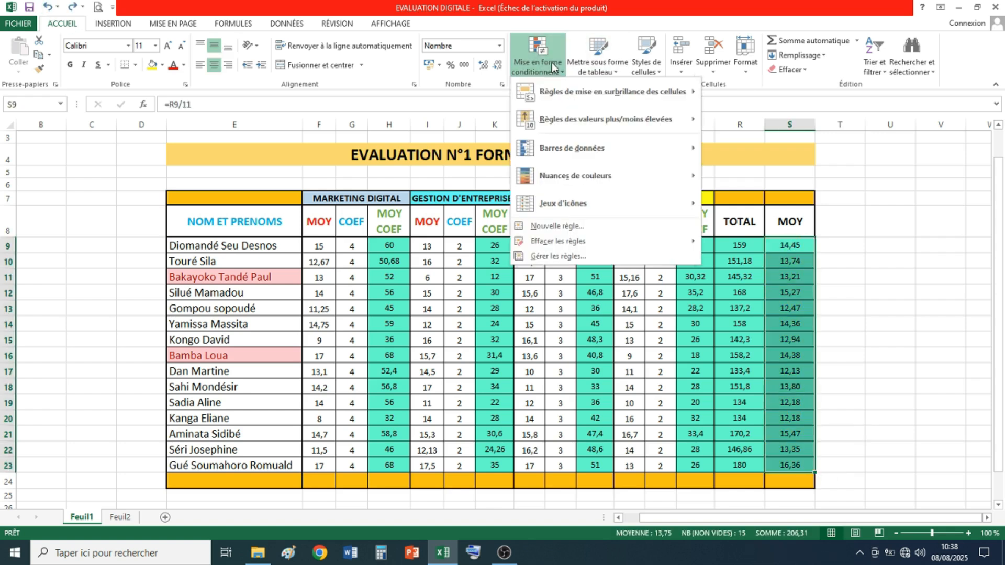
{"action": "mouse_move", "coordinate": [569, 181]}
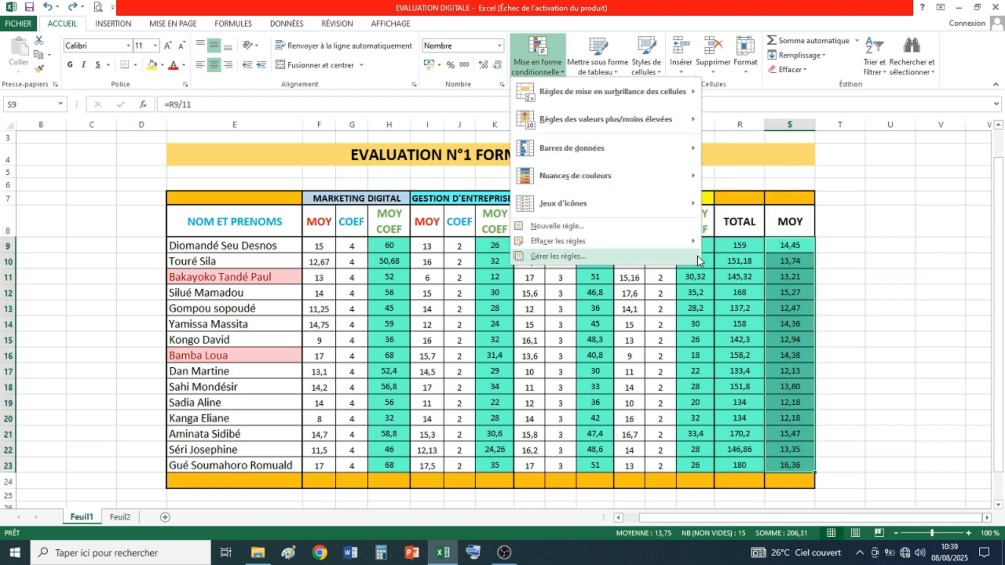
{"action": "left_click", "coordinate": [904, 224]}
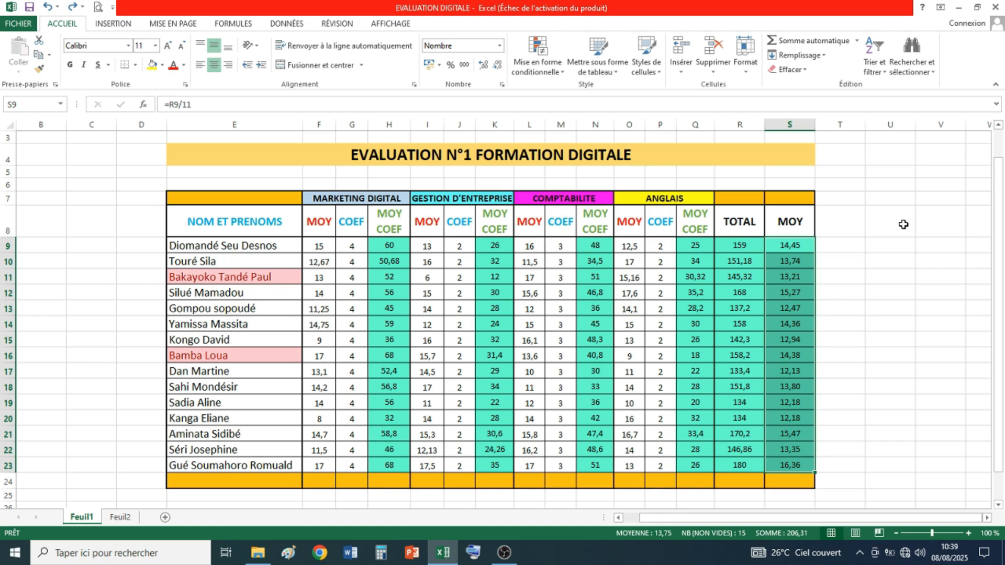
Apply the green-yellow-red color scale to the averages in S9:S23, and undo it
{"action": "left_click", "coordinate": [542, 61]}
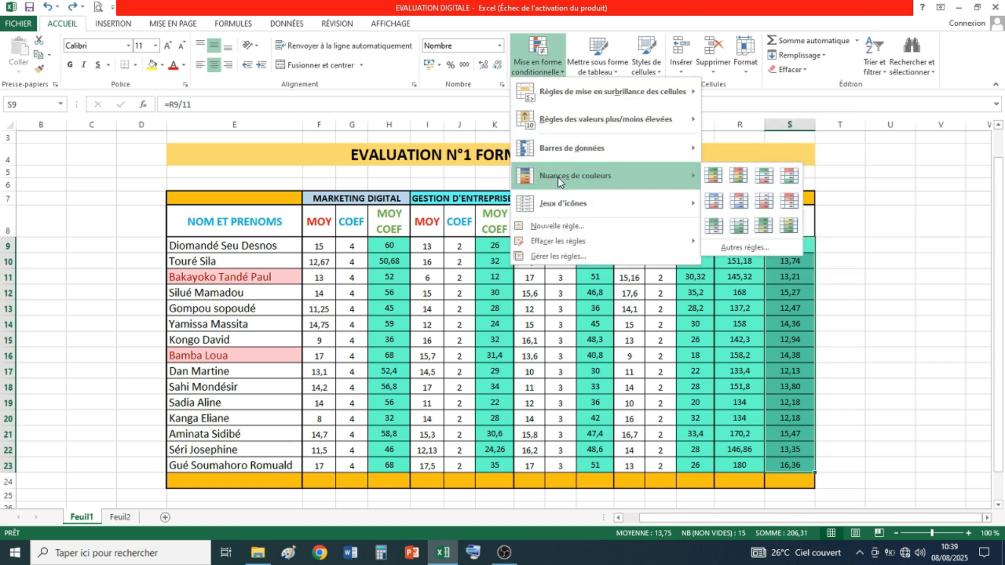
{"action": "left_click", "coordinate": [713, 176]}
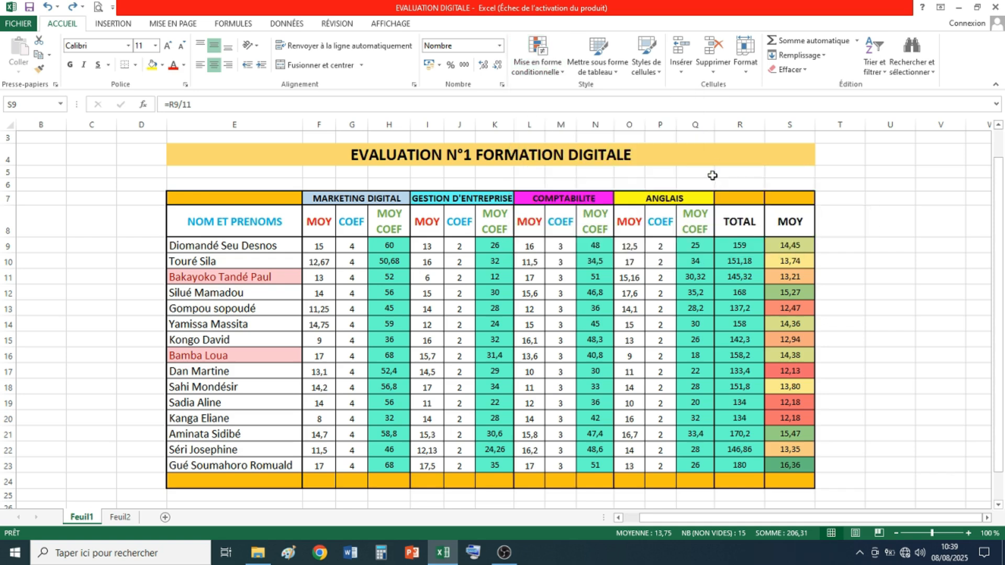
{"action": "left_click", "coordinate": [890, 276]}
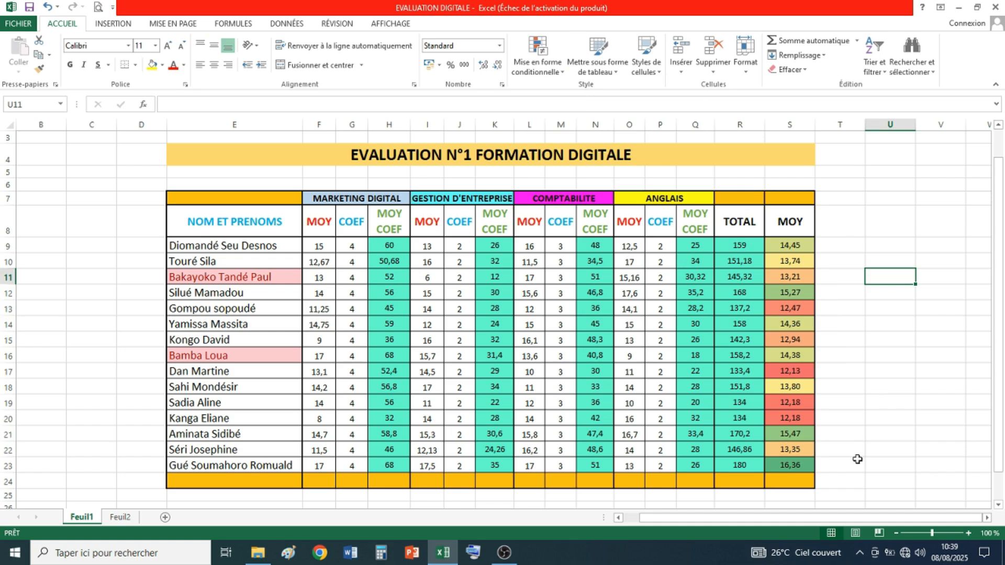
{"action": "left_click", "coordinate": [796, 467]}
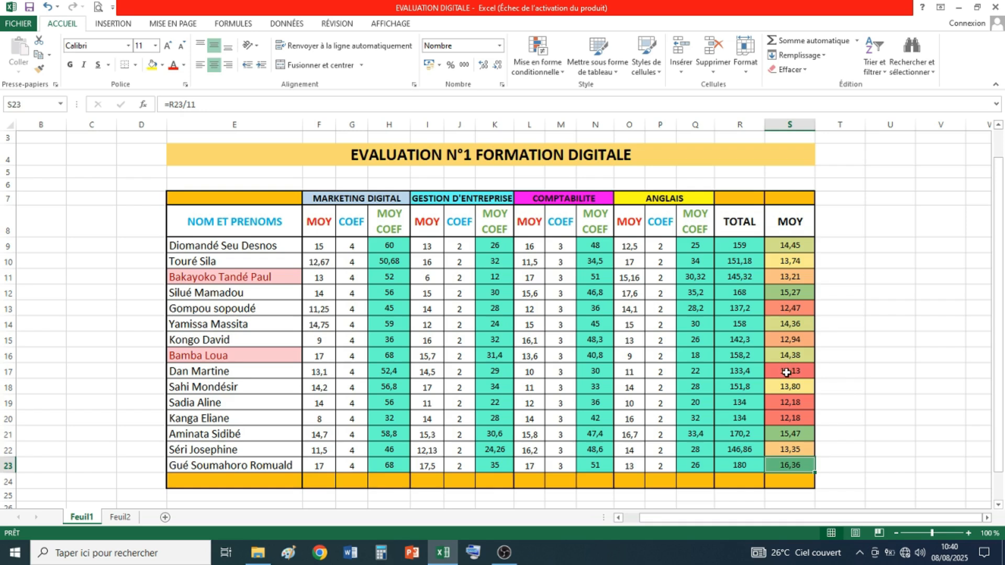
{"action": "left_click", "coordinate": [48, 8]}
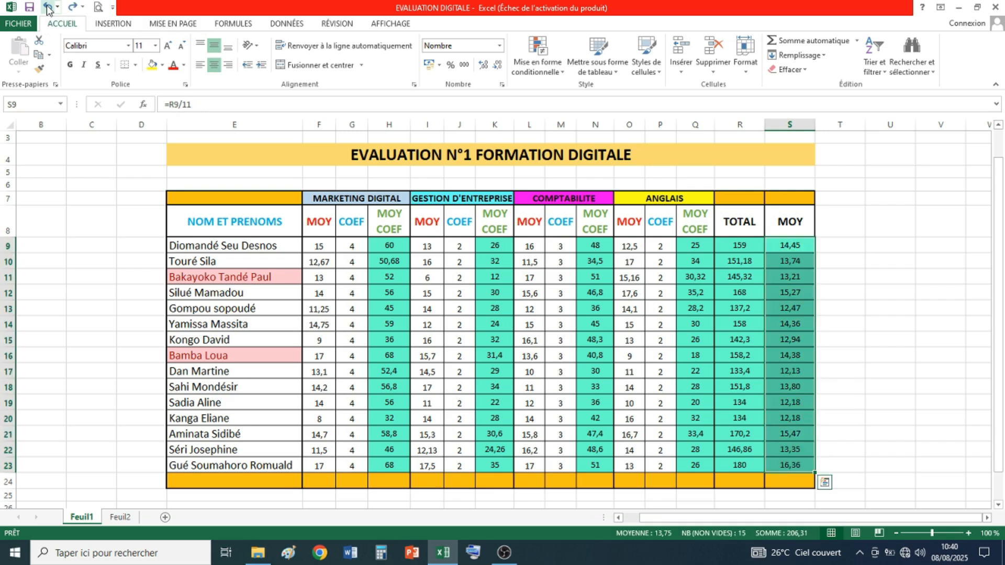
Try the red-white-green color scale on the averages in S9:S23
{"action": "left_click", "coordinate": [543, 74]}
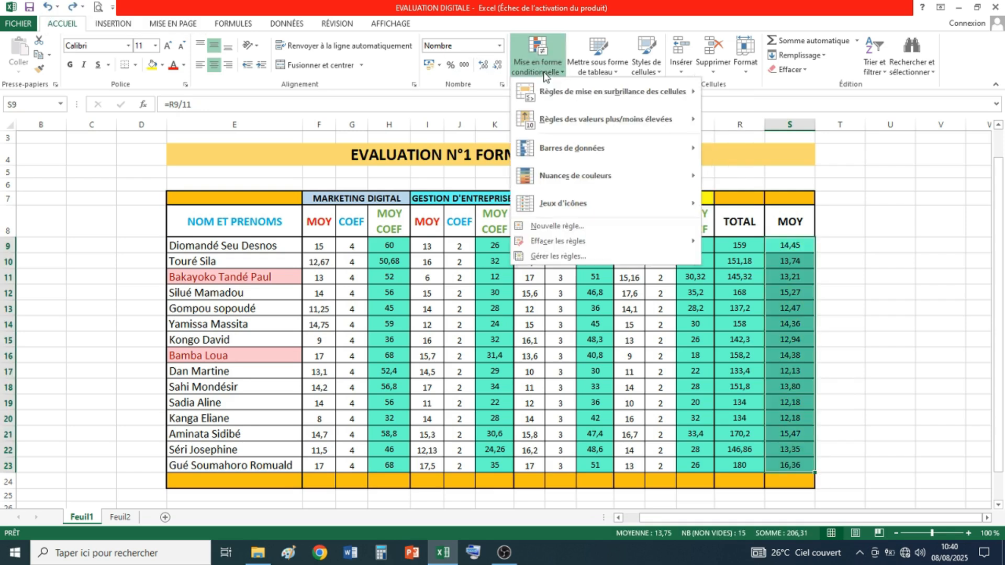
{"action": "mouse_move", "coordinate": [571, 168]}
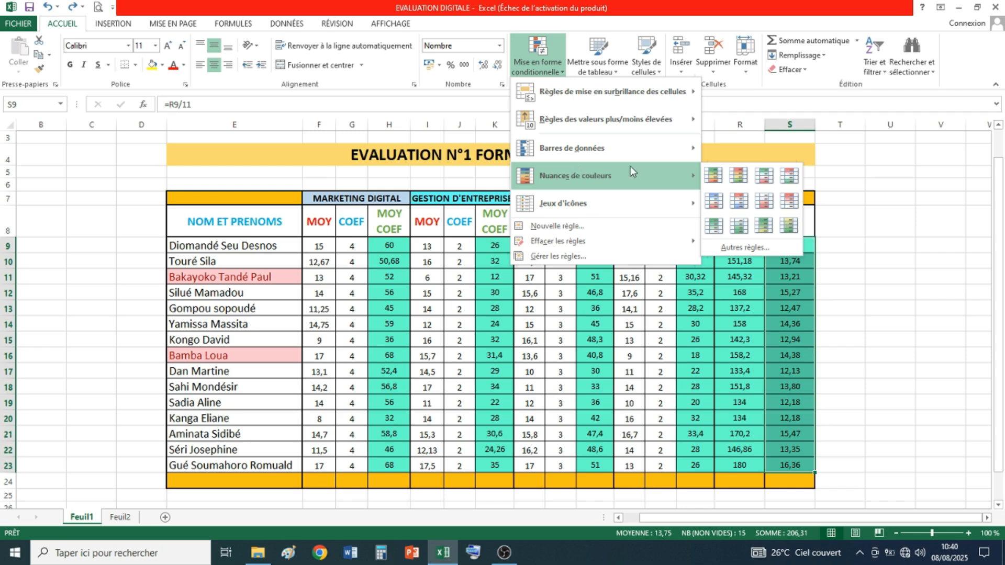
{"action": "left_click", "coordinate": [791, 177]}
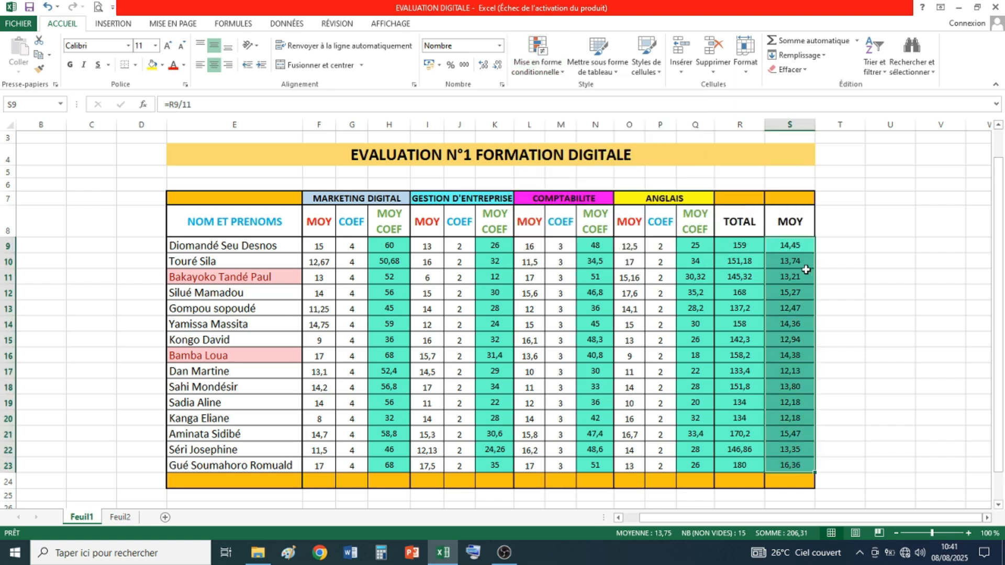
Apply the green-yellow-red circle icon set without borders to the averages in S9:S23, and undo it
{"action": "left_click", "coordinate": [536, 58]}
{"action": "mouse_move", "coordinate": [559, 214]}
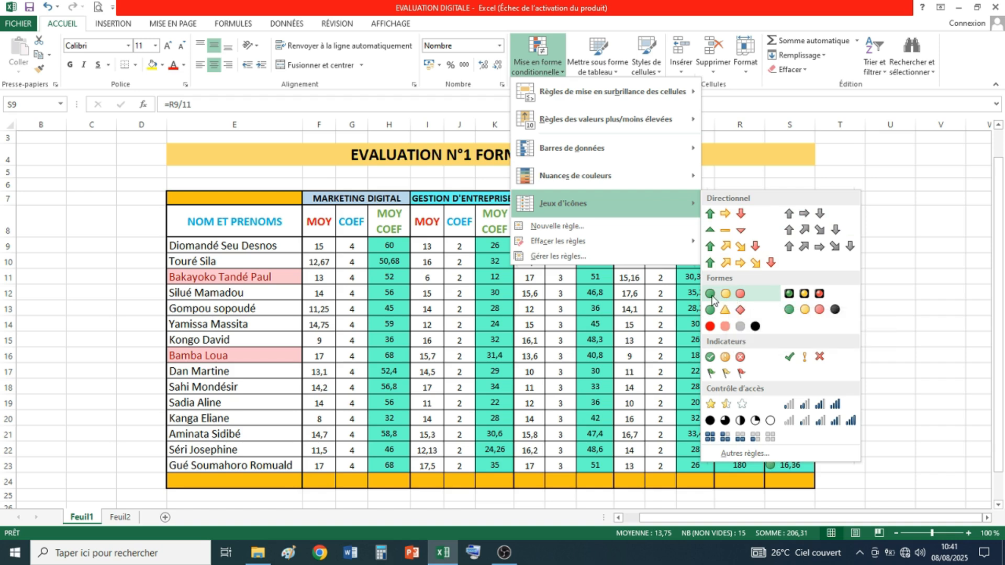
{"action": "left_click", "coordinate": [739, 296]}
{"action": "left_click", "coordinate": [879, 292]}
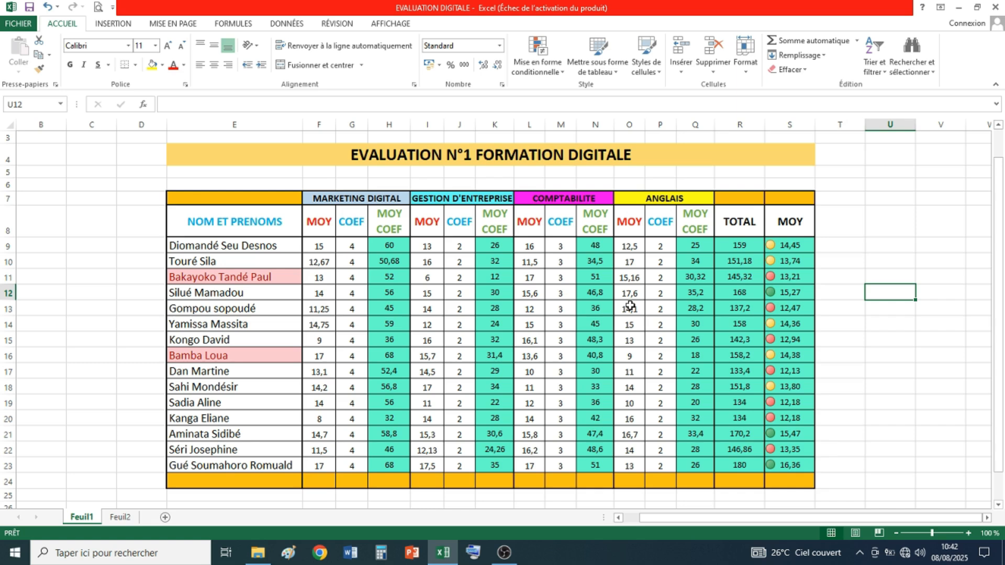
{"action": "left_click", "coordinate": [47, 6]}
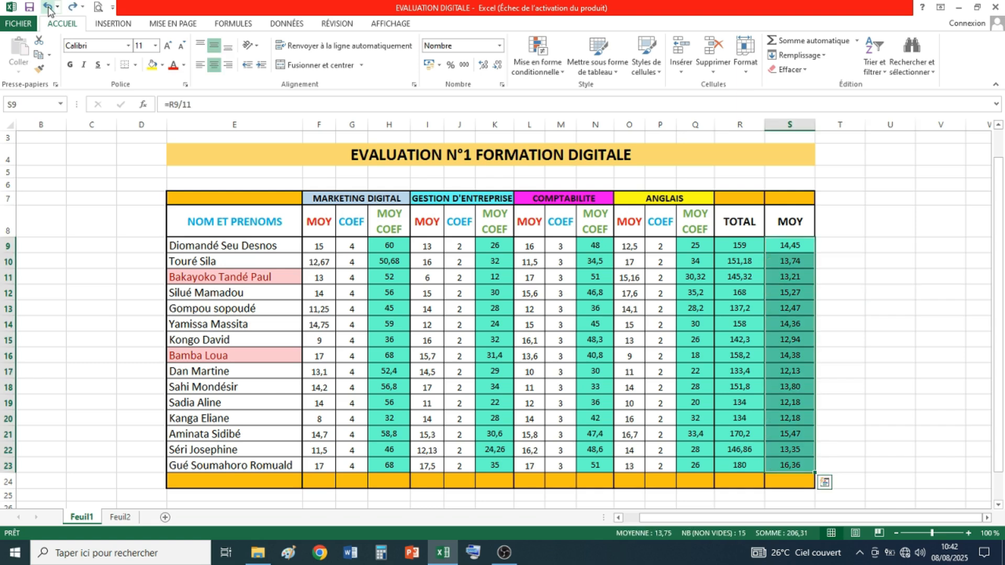
View the rule types available for a new conditional formatting rule, and close the dialog without creating one
{"action": "left_click", "coordinate": [539, 58]}
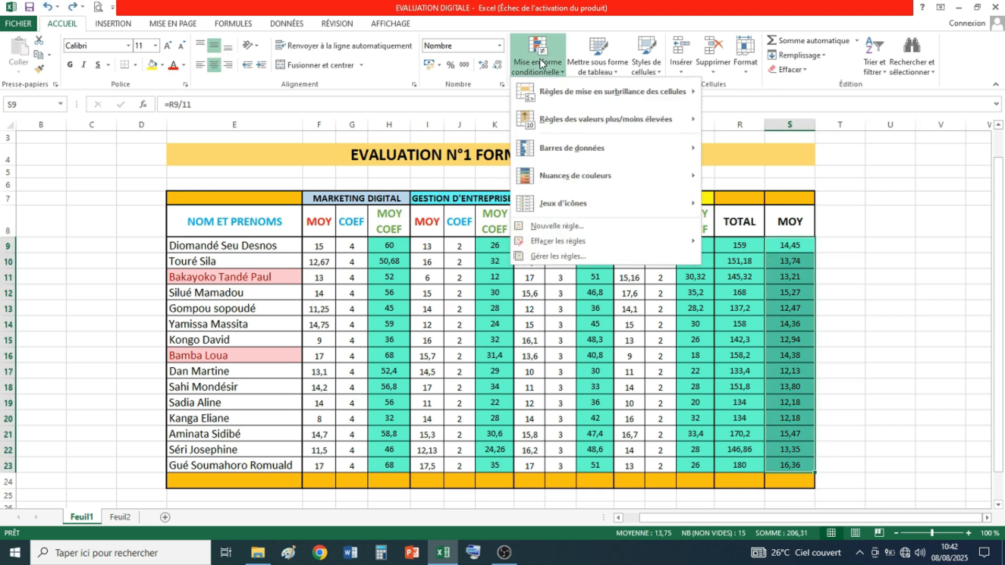
{"action": "left_click", "coordinate": [569, 228]}
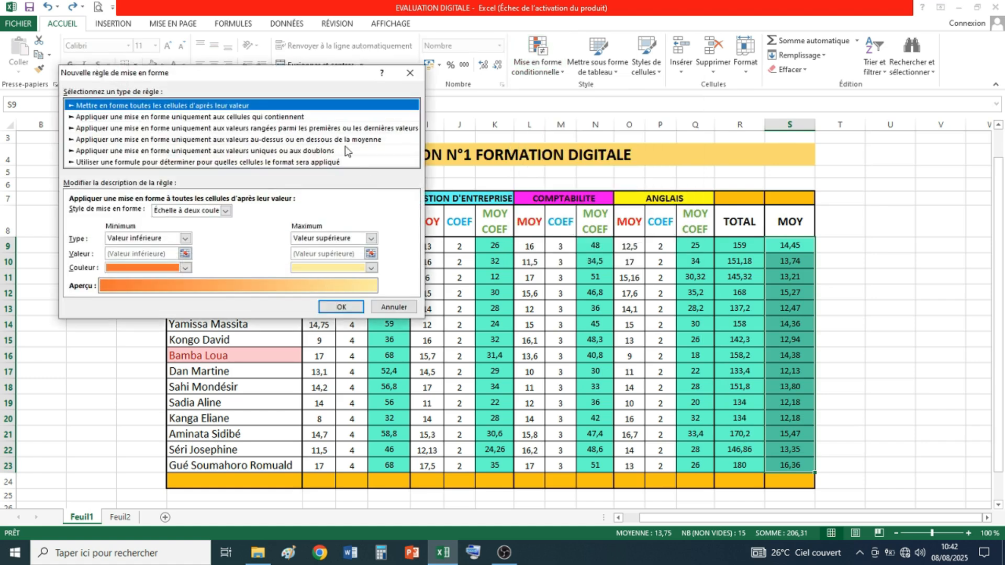
{"action": "left_click", "coordinate": [411, 74]}
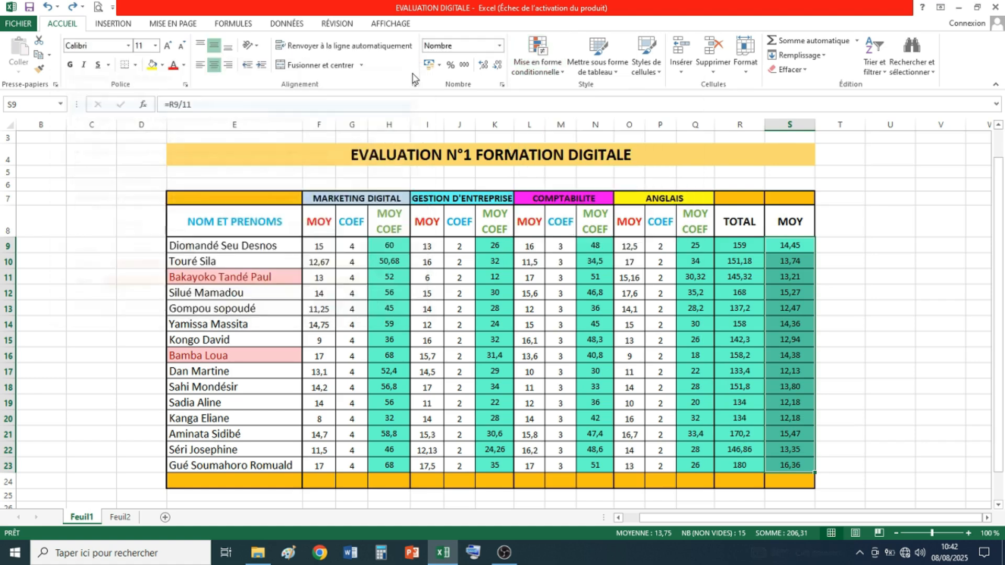
Clear the conditional formatting rules from the selected averages in S9:S23
{"action": "left_click", "coordinate": [539, 75]}
{"action": "mouse_move", "coordinate": [566, 216]}
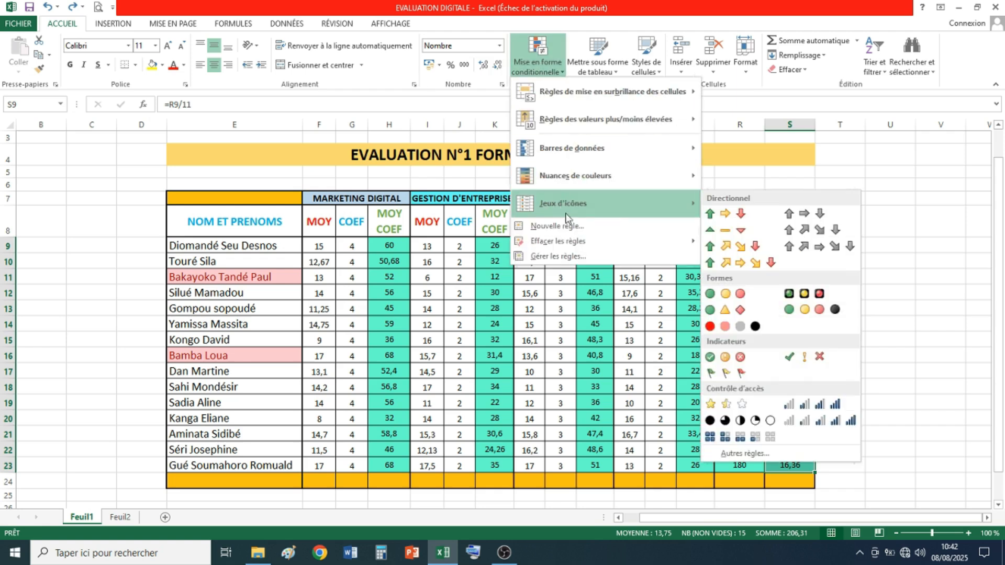
{"action": "mouse_move", "coordinate": [571, 245]}
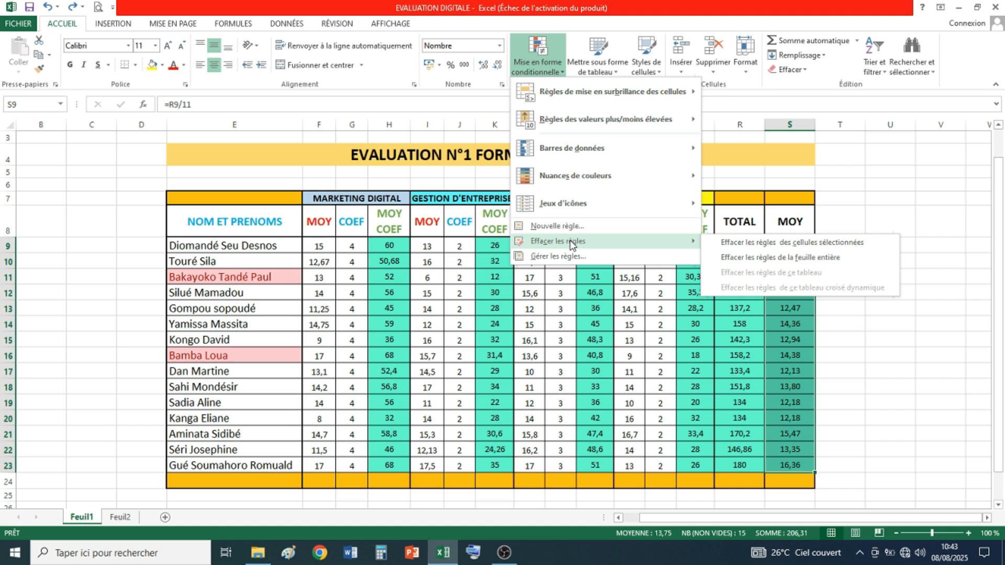
{"action": "left_click", "coordinate": [724, 244]}
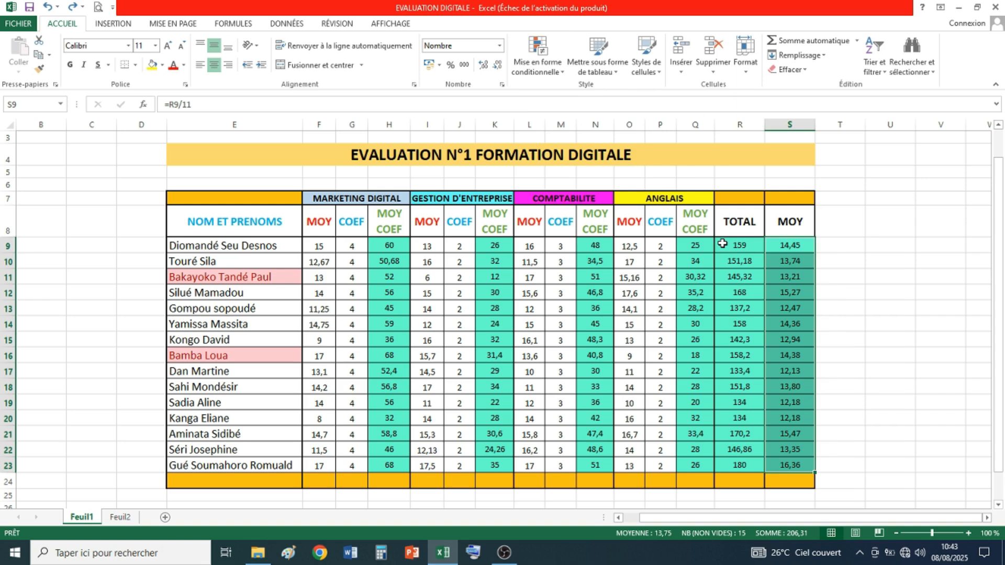
{"action": "left_click", "coordinate": [878, 265]}
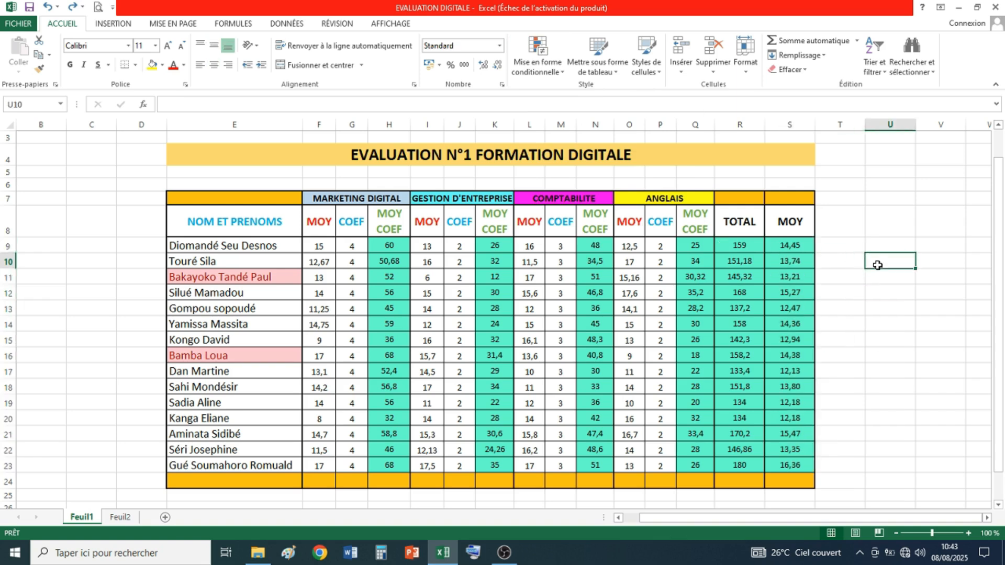
Review the conditional formatting rules manager for the averages in S9:S23, and close it
{"action": "left_click", "coordinate": [782, 250]}
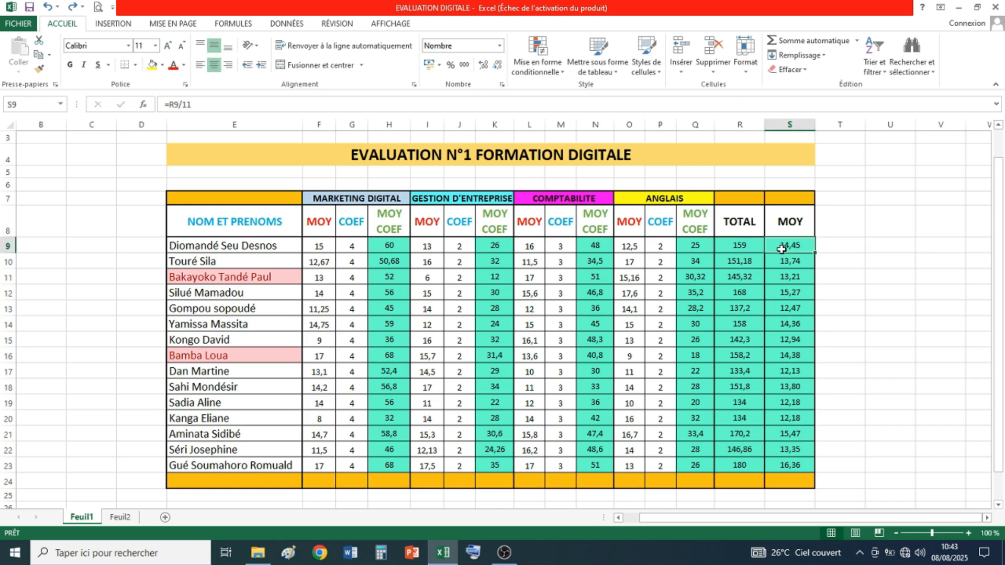
{"action": "left_click_drag", "start_coordinate": [782, 249], "coordinate": [784, 461]}
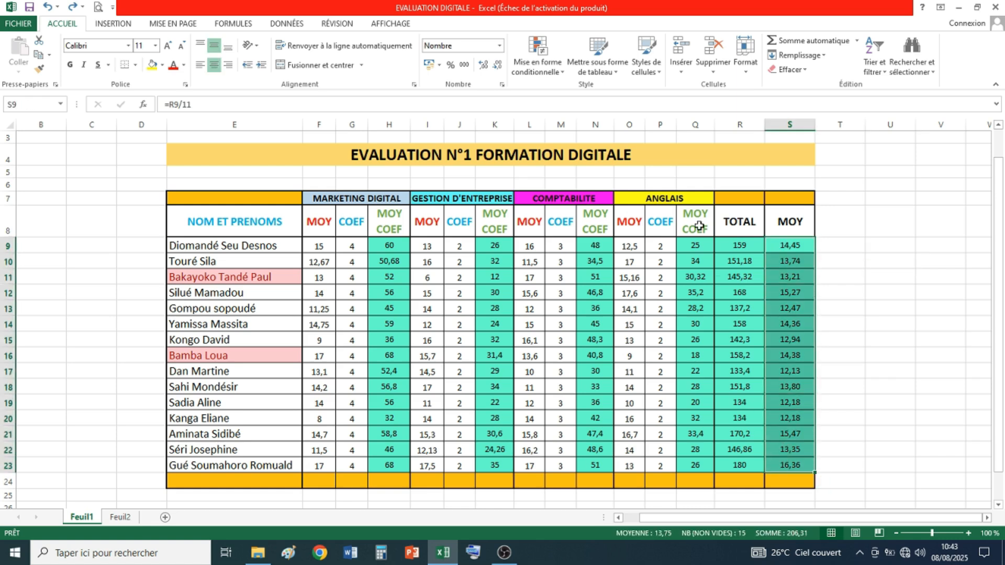
{"action": "left_click", "coordinate": [540, 72]}
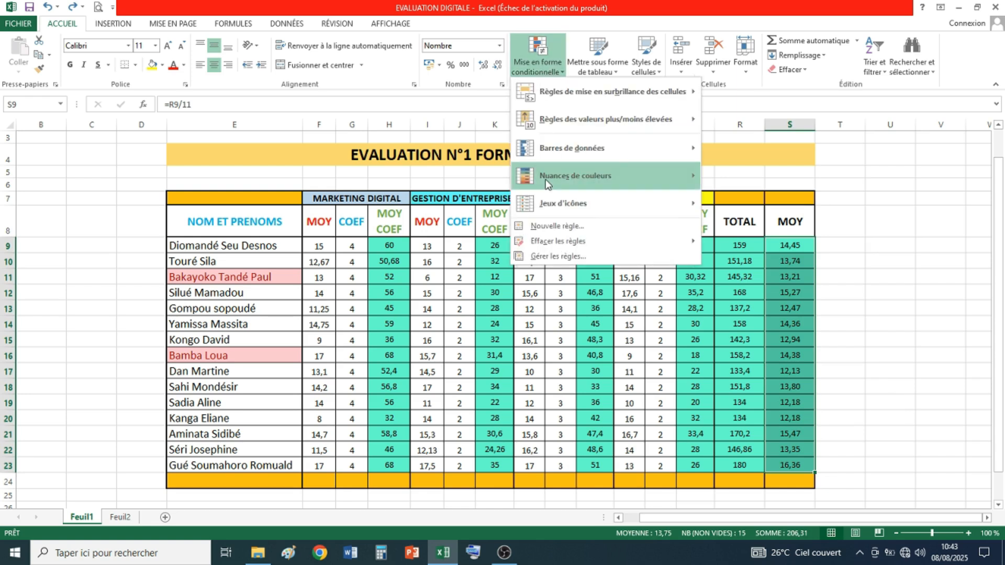
{"action": "left_click", "coordinate": [561, 259]}
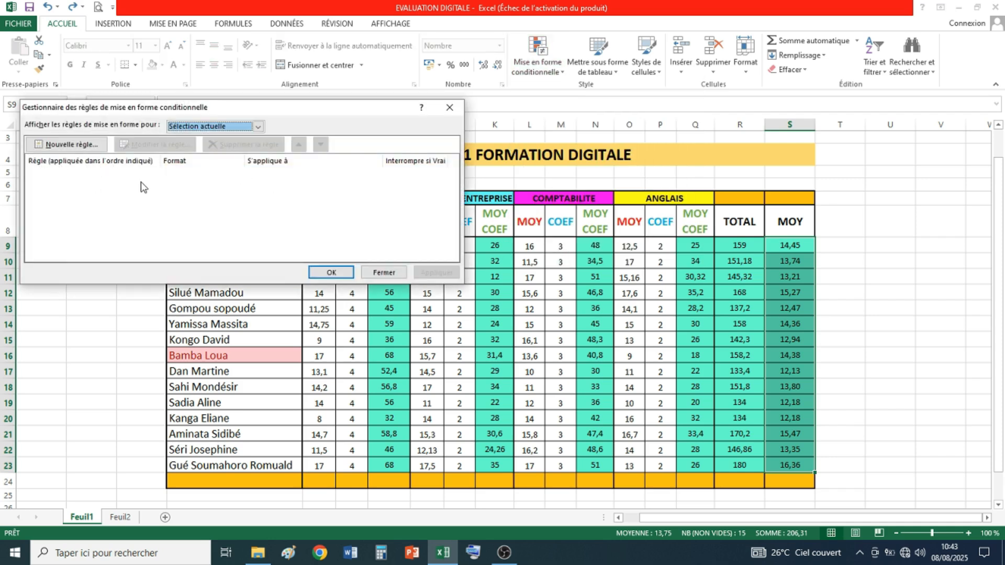
{"action": "left_click", "coordinate": [330, 272]}
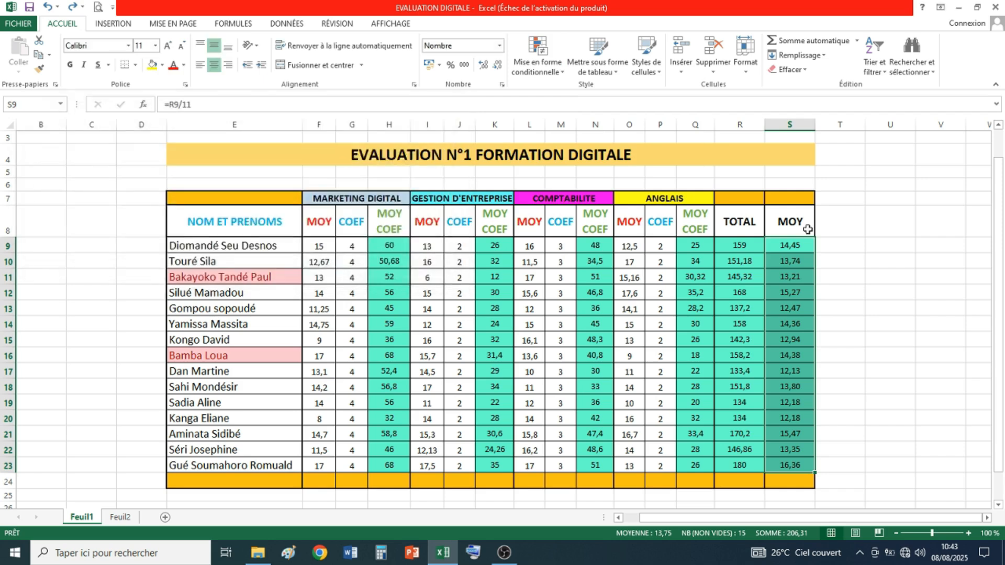
Clear the conditional formatting rules from the entire sheet
{"action": "left_click", "coordinate": [539, 65]}
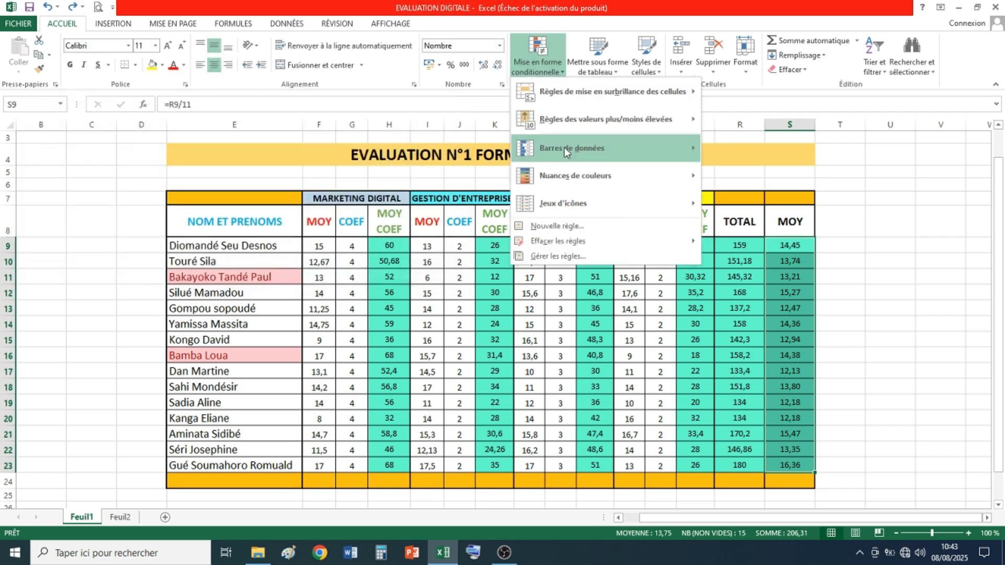
{"action": "mouse_move", "coordinate": [590, 244]}
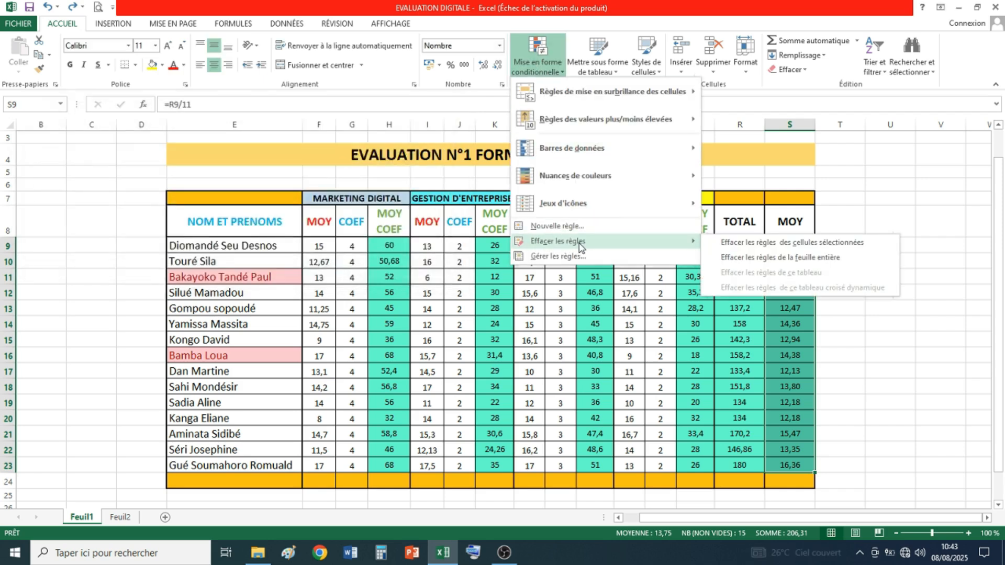
{"action": "left_click", "coordinate": [737, 257]}
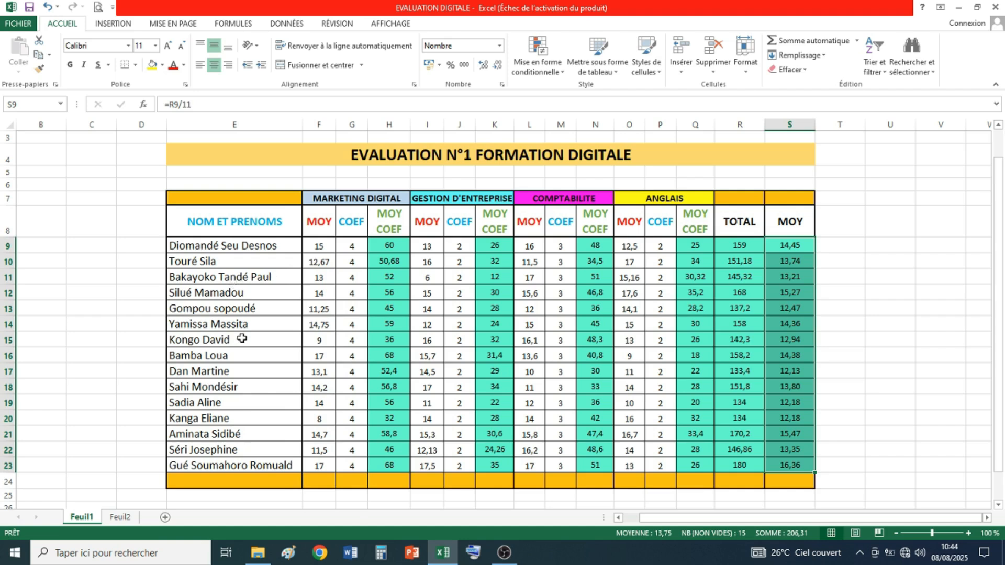
Check the rules manager for the current selection again after the sheet-wide clearing, and close it
{"action": "left_click", "coordinate": [538, 52]}
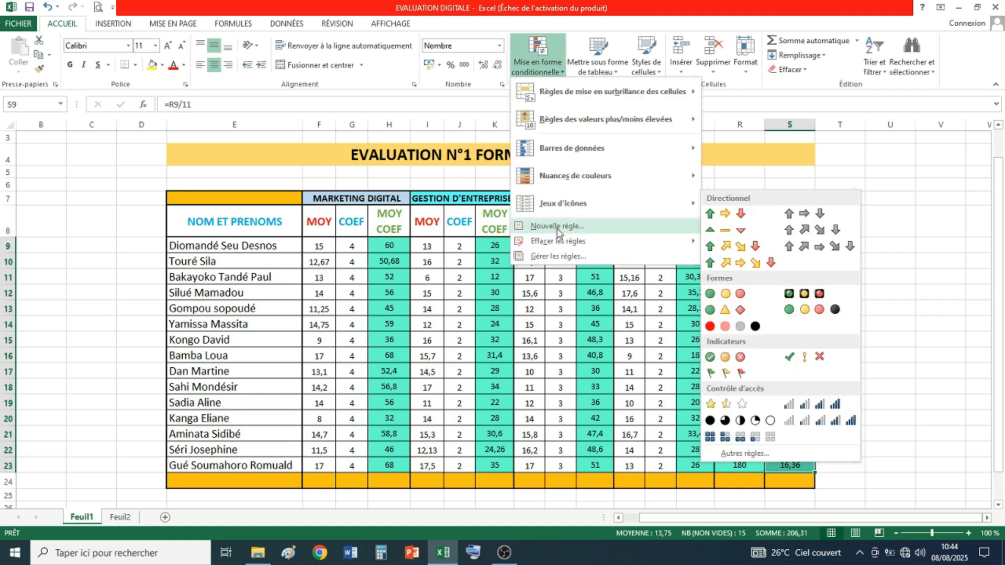
{"action": "left_click", "coordinate": [558, 257]}
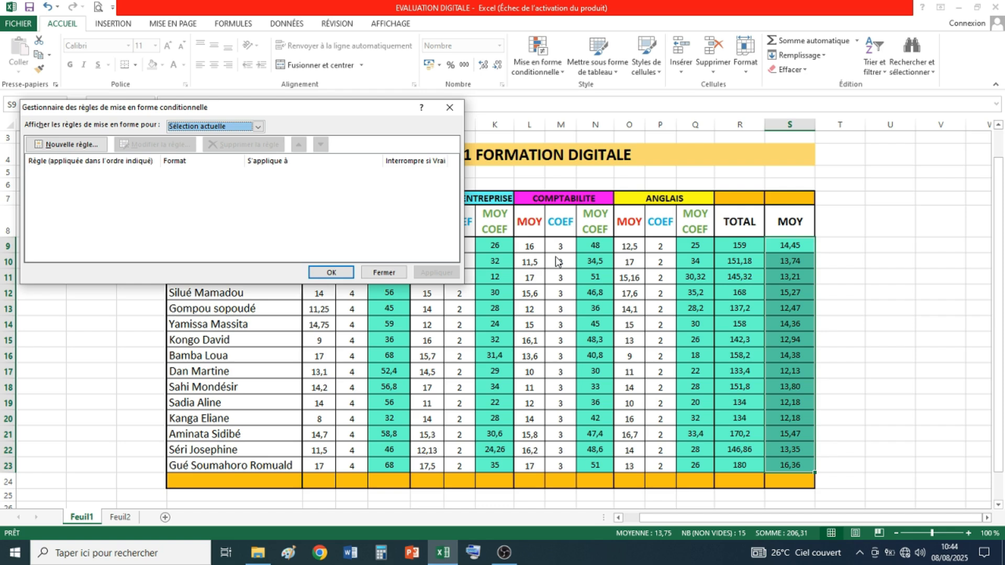
{"action": "key", "text": "Escape"}
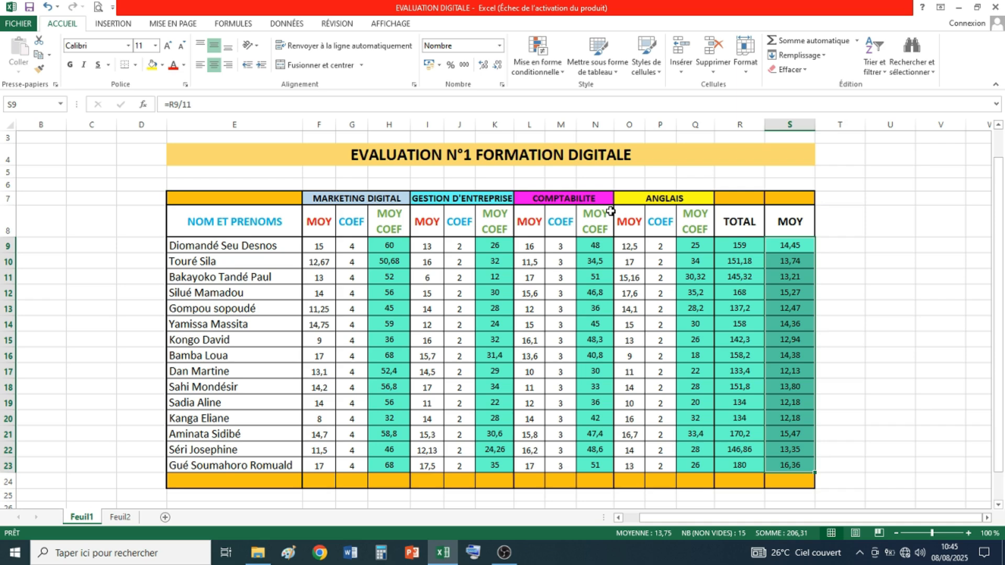
Close the EVALUATION DIGITALE workbook without saving the changes
{"action": "left_click", "coordinate": [890, 220]}
{"action": "left_click", "coordinate": [996, 8]}
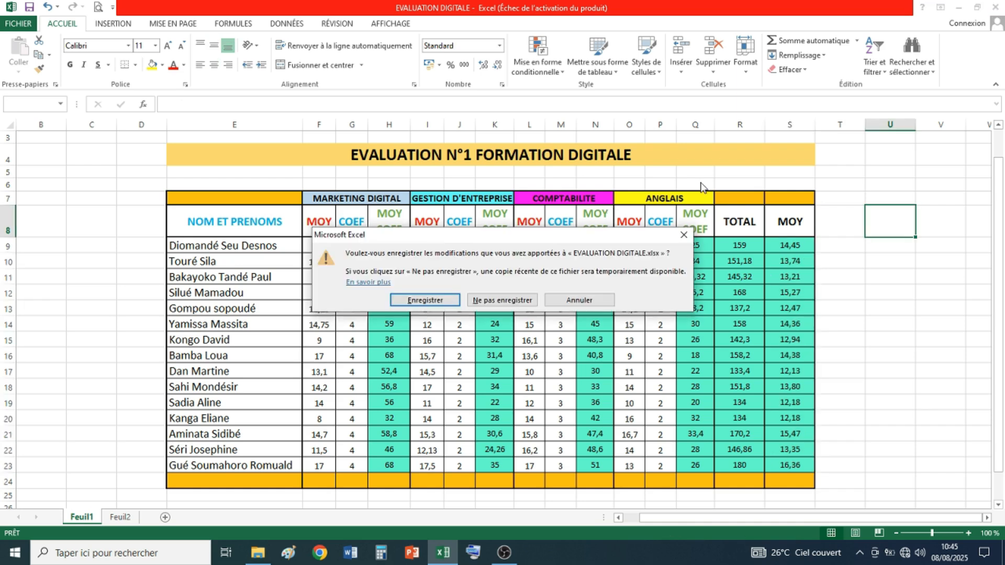
{"action": "left_click", "coordinate": [478, 300]}
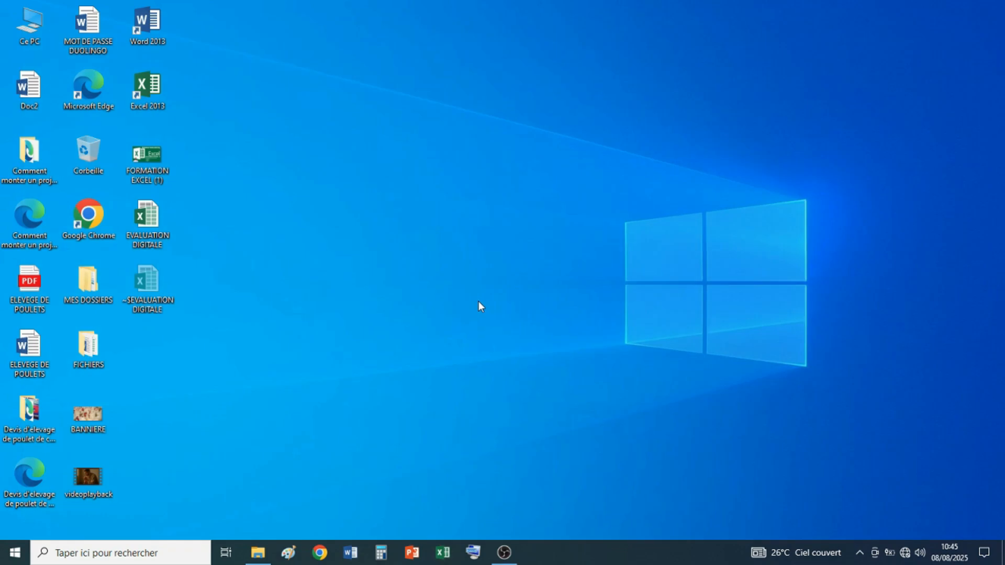